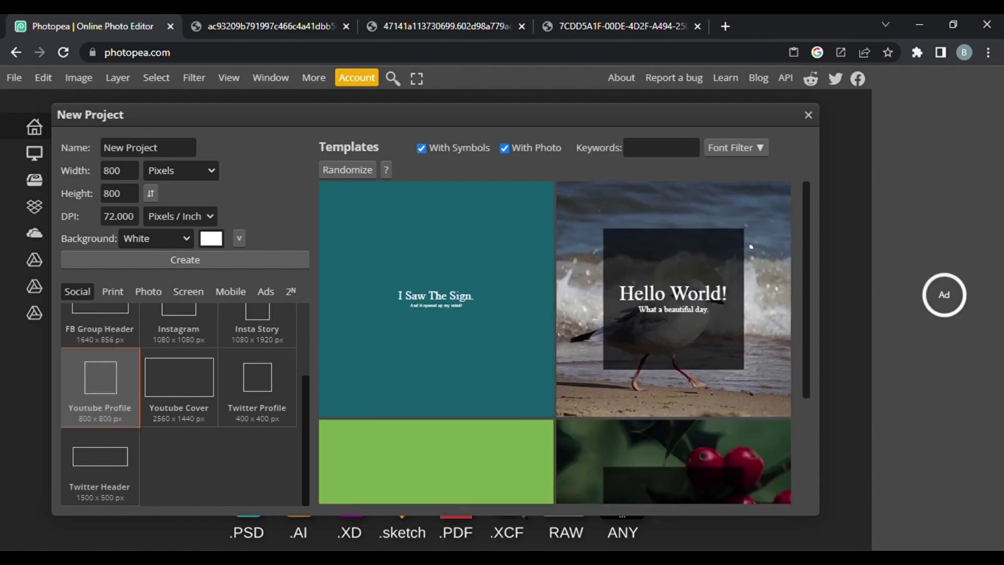
Step: Create the 800 × 800 px YouTube Profile project with a white background and paste the character image into it
key(Return)
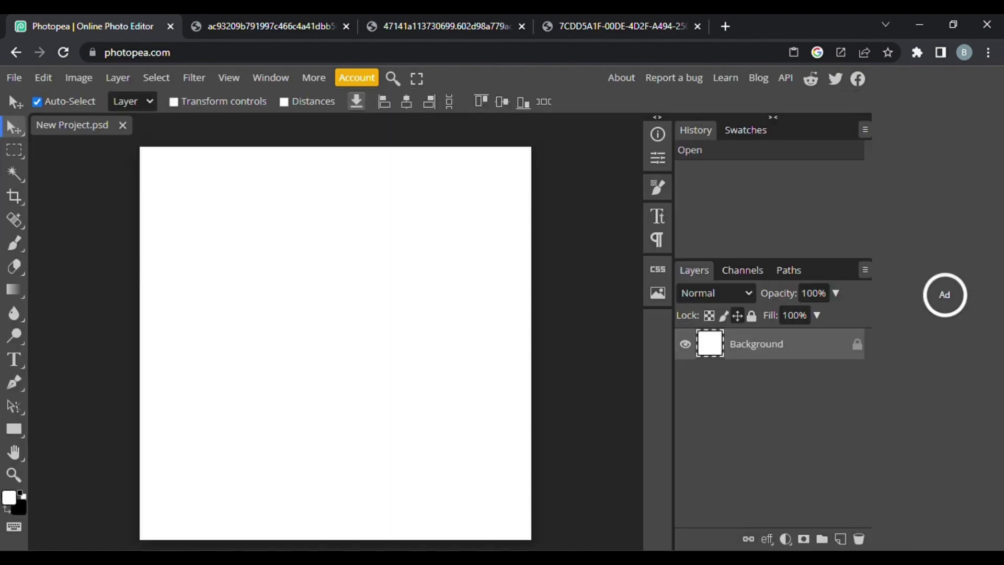
click(254, 24)
click(417, 33)
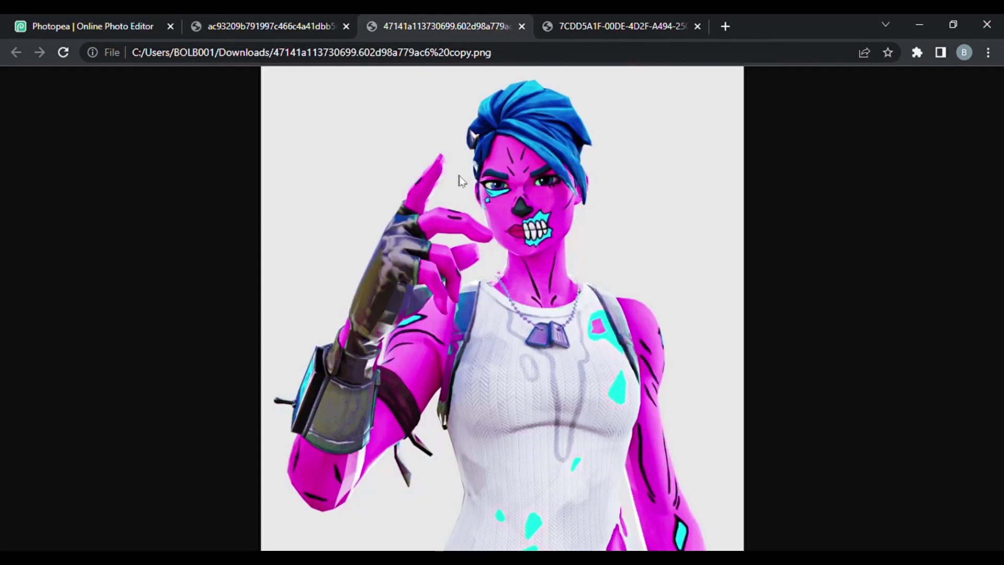
click(47, 20)
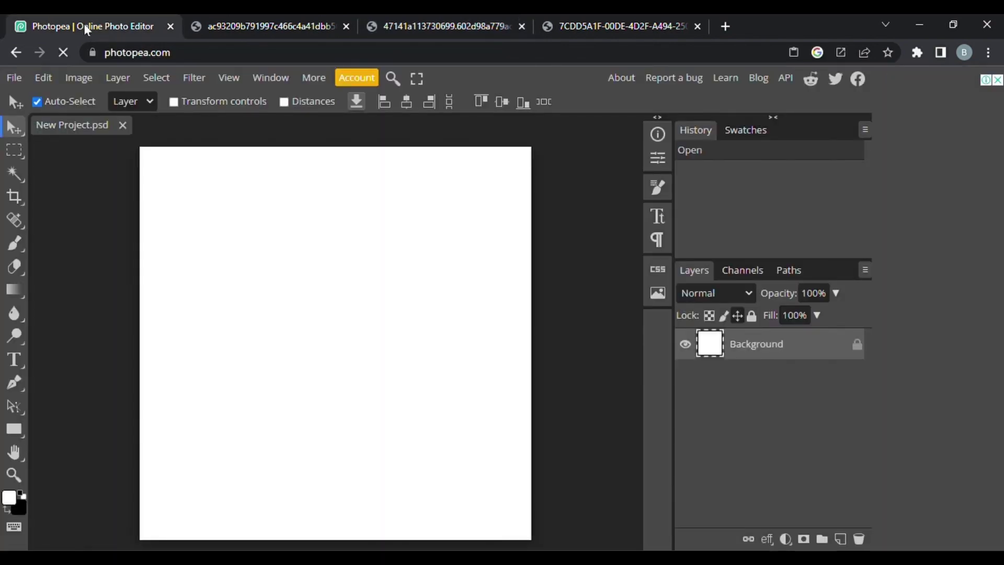
key(ctrl+v)
Step: Scale the pasted character layer proportionally to about 57% and position it to fill the canvas
click(44, 78)
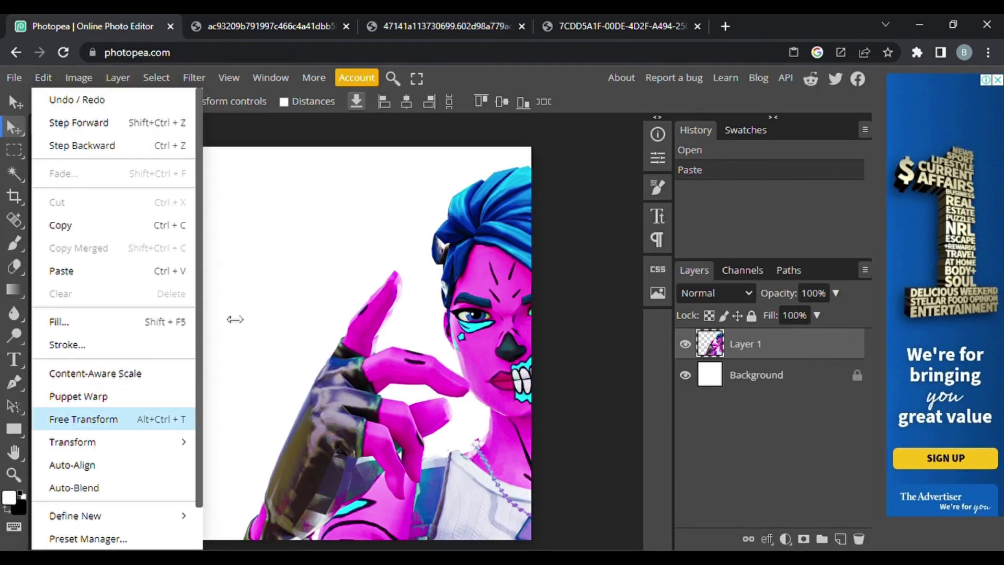
key(alt+ctrl+t)
drag(489, 152, 444, 342)
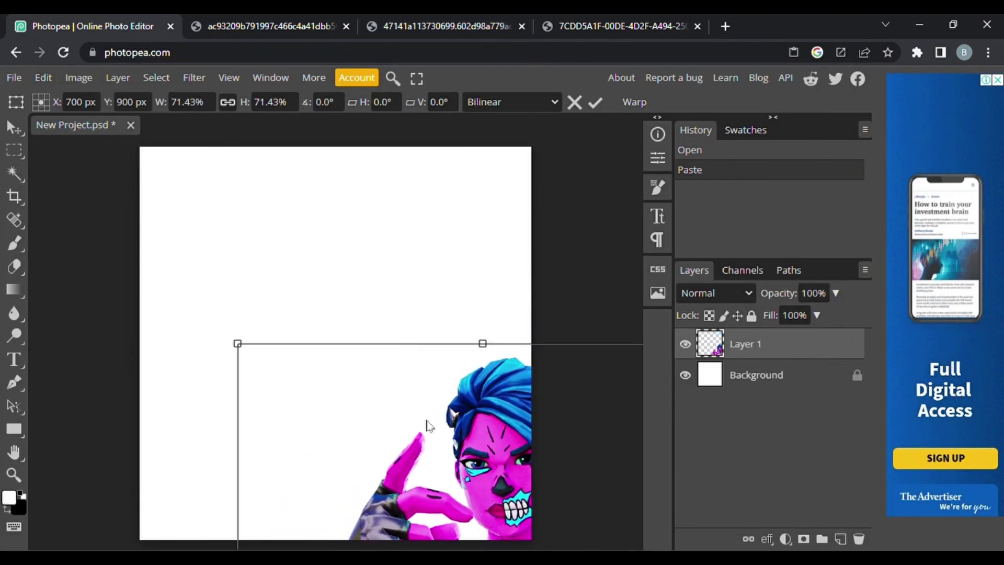
drag(426, 425, 320, 206)
drag(344, 161, 338, 287)
drag(365, 402, 367, 304)
drag(337, 191, 335, 147)
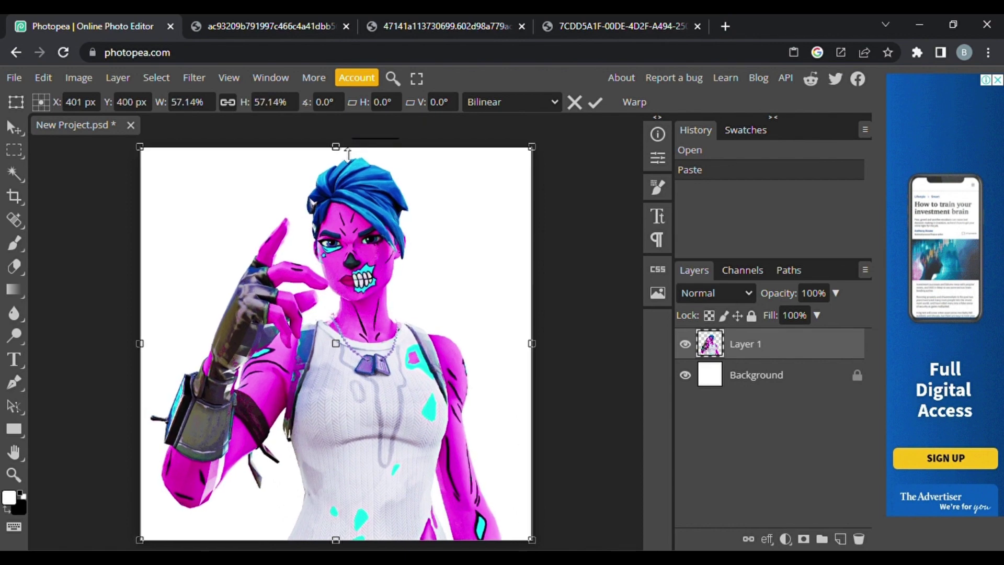
Step: Copy the green hills image from its browser tab and paste it between the Background and the character layer
click(623, 13)
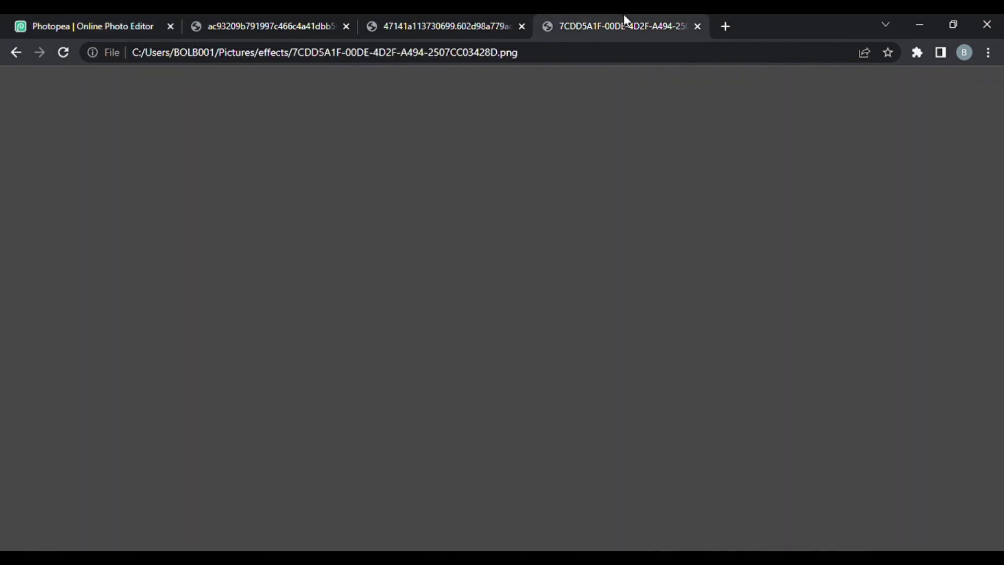
click(449, 21)
click(269, 21)
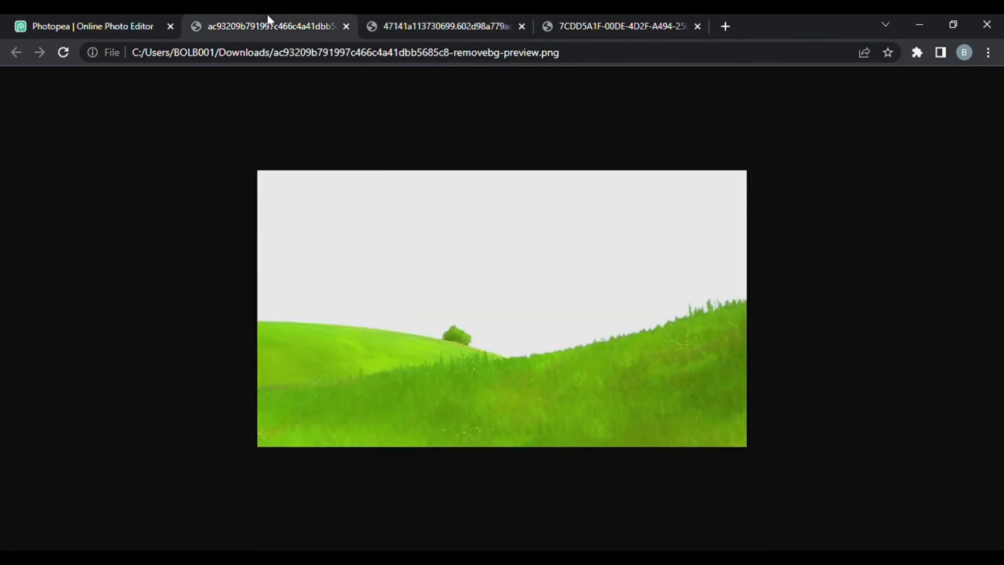
click(72, 21)
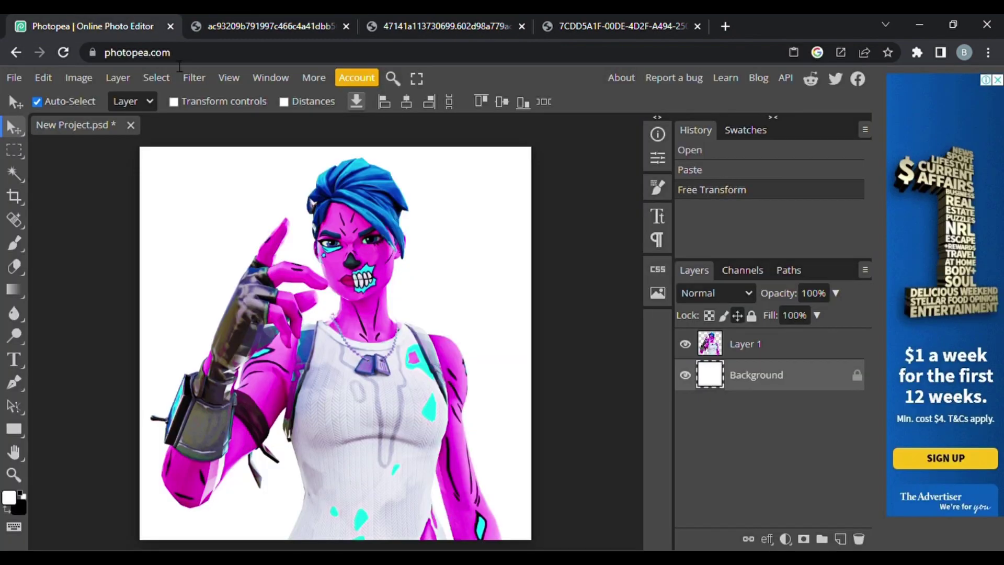
key(ctrl+v)
Step: Scale the hills layer to about 227% and position it so the grass fills the lower part of the canvas
click(44, 78)
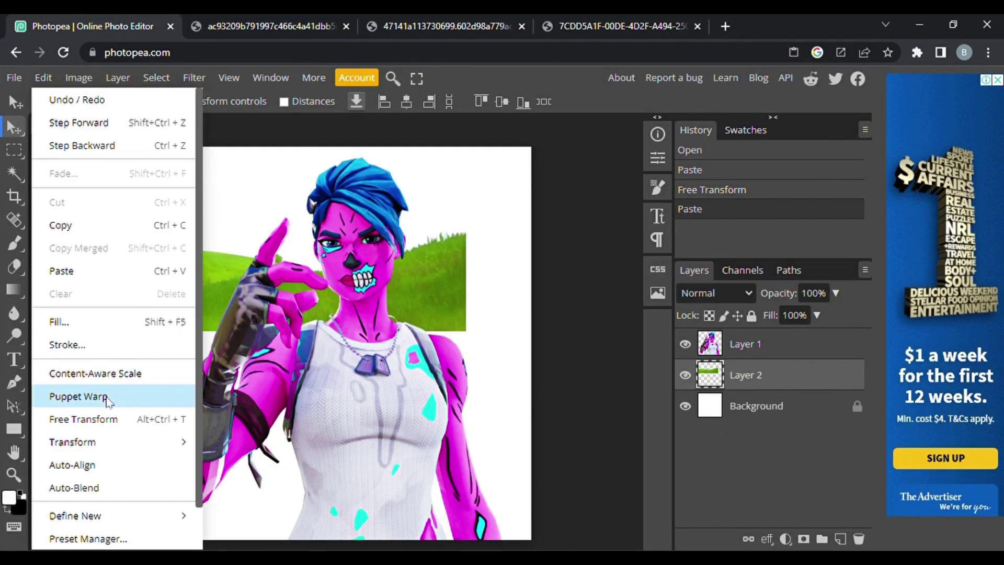
click(107, 421)
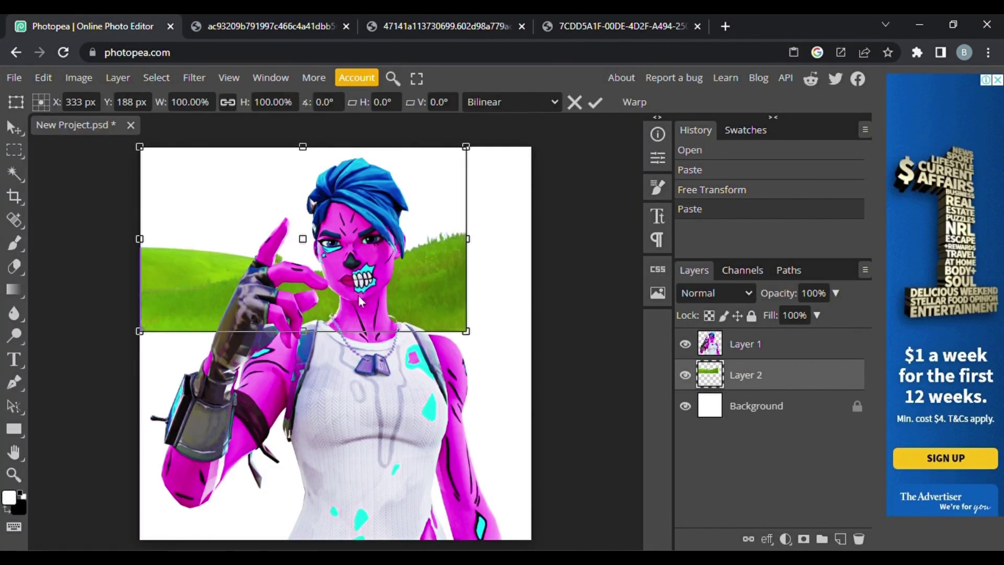
mouse_move(359, 295)
mouse_down()
mouse_move(384, 296)
mouse_move(360, 296)
mouse_up()
drag(467, 331, 531, 343)
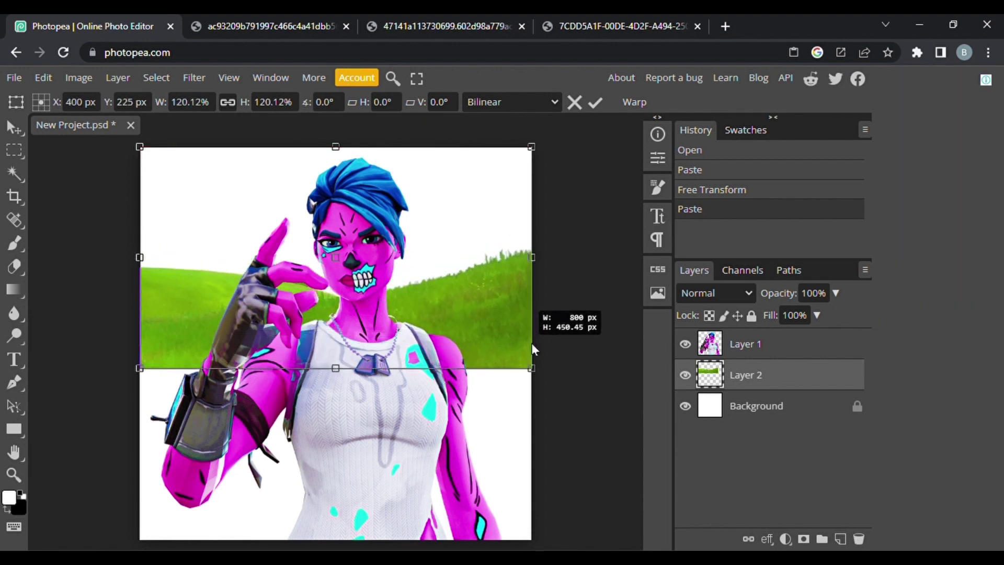
drag(335, 368, 339, 540)
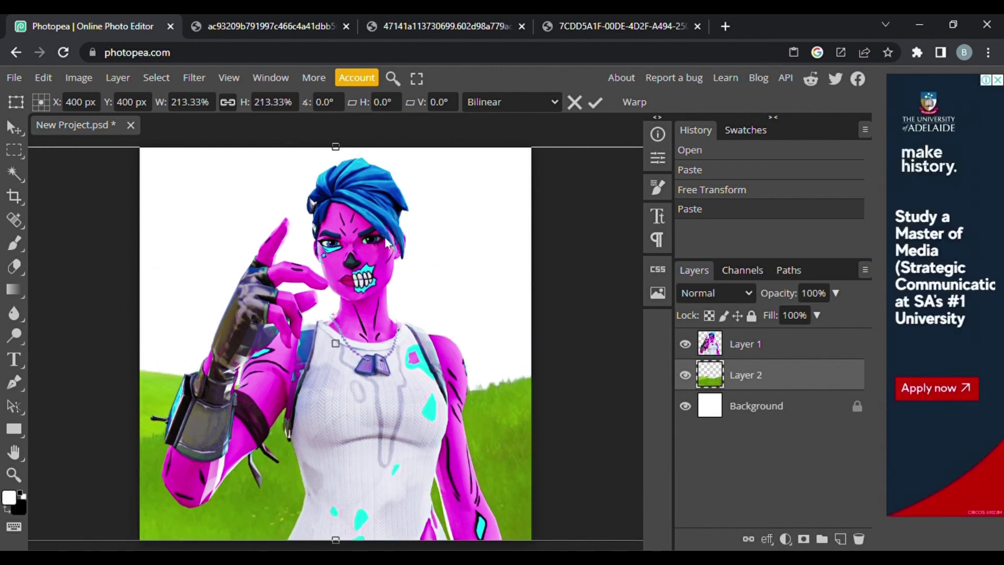
drag(342, 137, 342, 128)
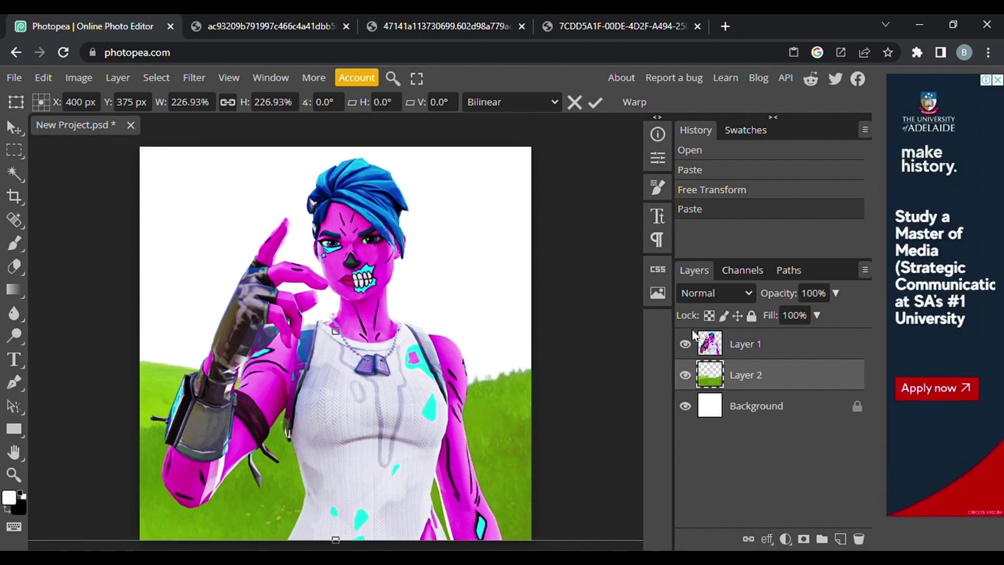
Step: Apply a black Color Overlay with Normal blend mode and 100% opacity to the Background layer
right_click(766, 419)
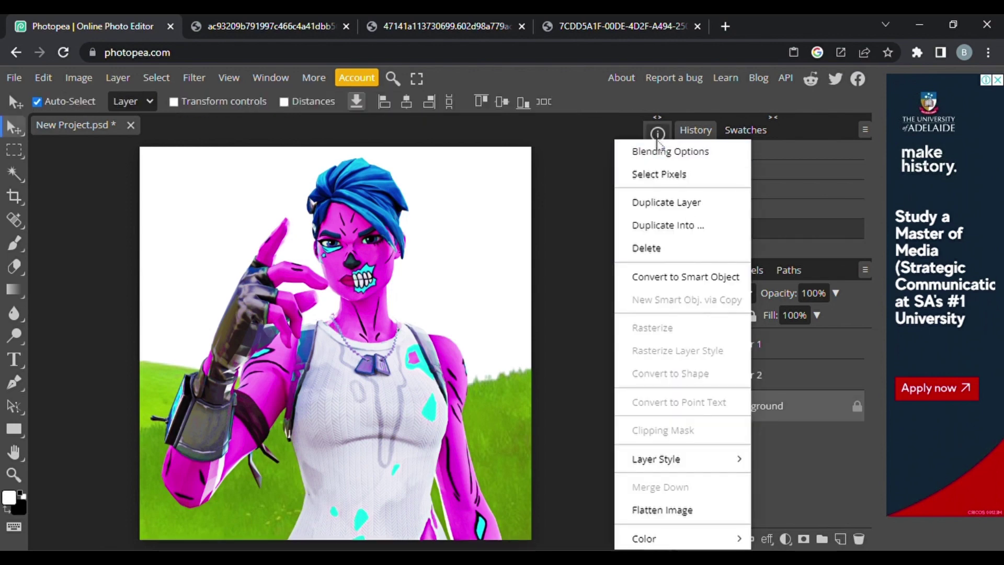
click(664, 150)
click(174, 375)
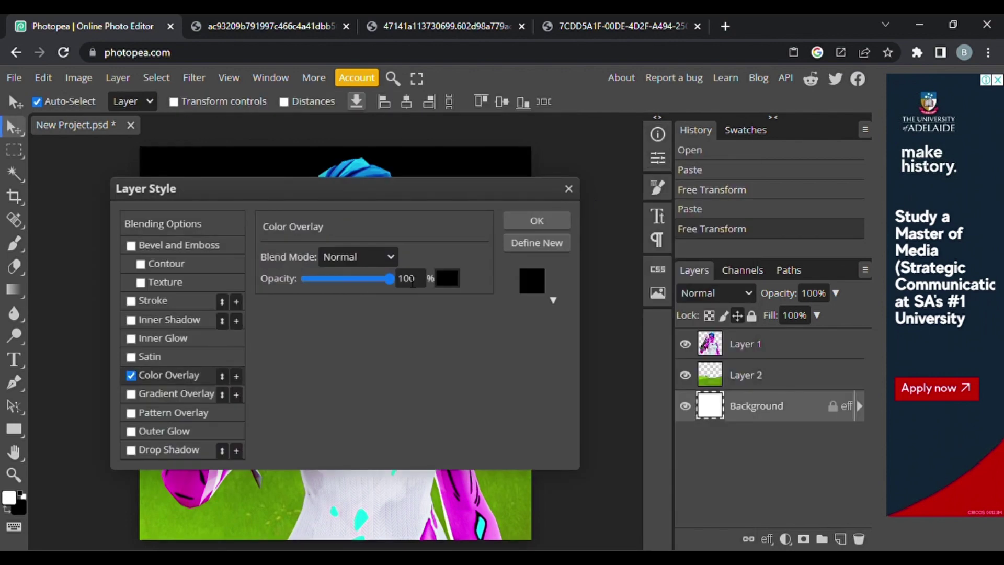
click(537, 220)
Step: Add a new layer above the hills and paint one white dot beside the character's neck with a 135 px hard brush
click(753, 355)
click(767, 380)
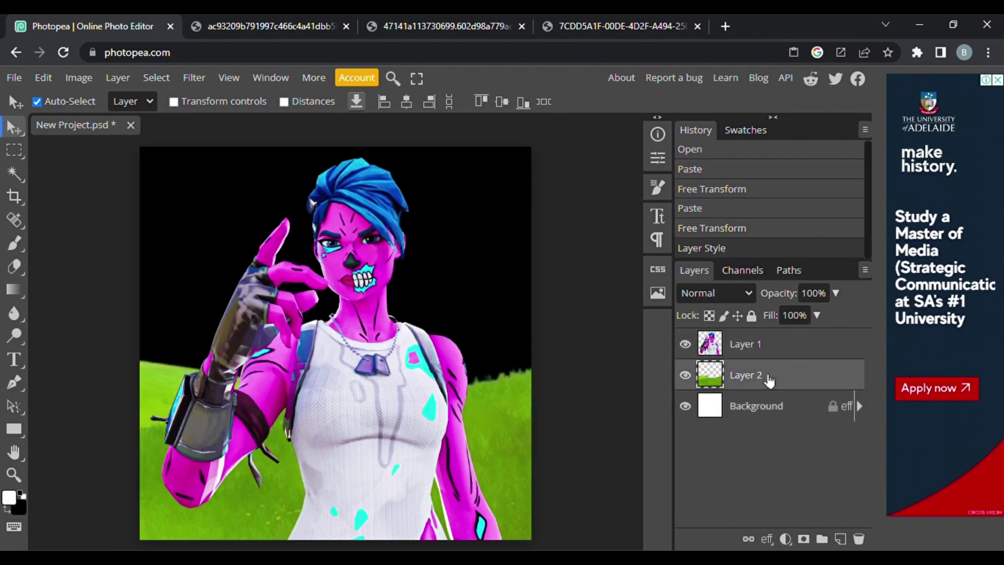
click(840, 539)
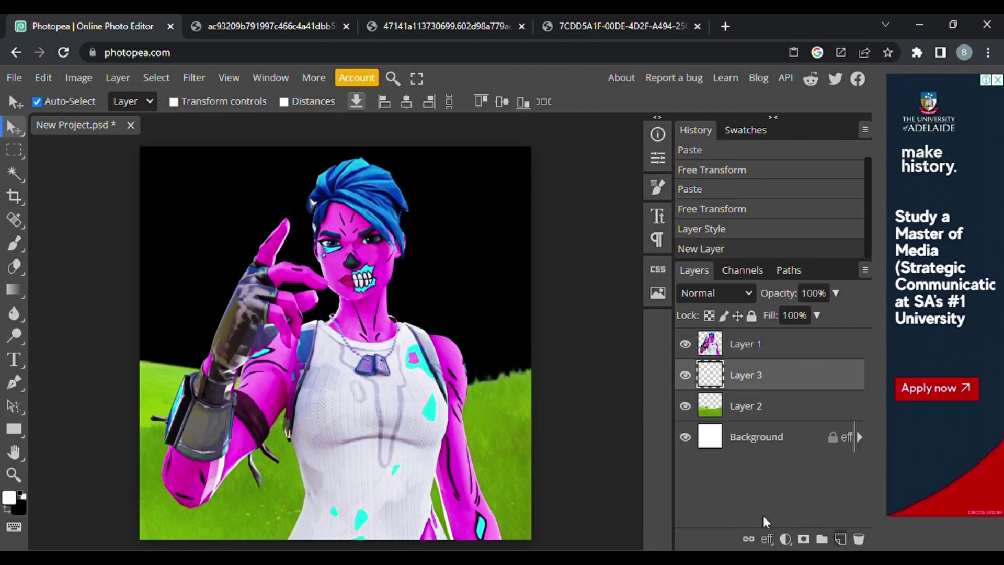
click(14, 243)
click(98, 242)
click(44, 102)
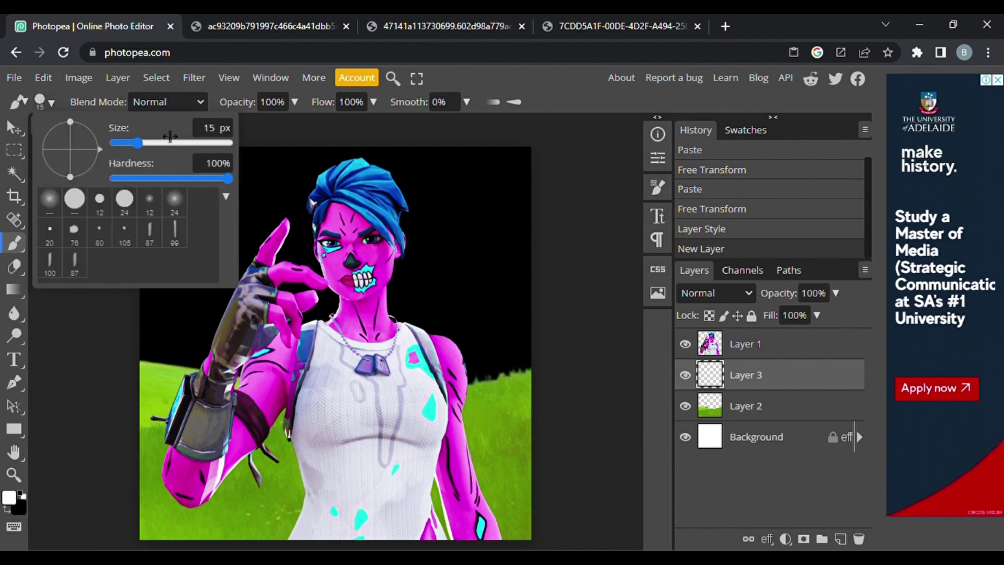
mouse_move(112, 143)
mouse_down()
mouse_move(184, 142)
mouse_move(169, 143)
mouse_up()
click(408, 298)
Step: Apply a strong Gaussian Blur to the white dot to make it a soft glow
click(194, 78)
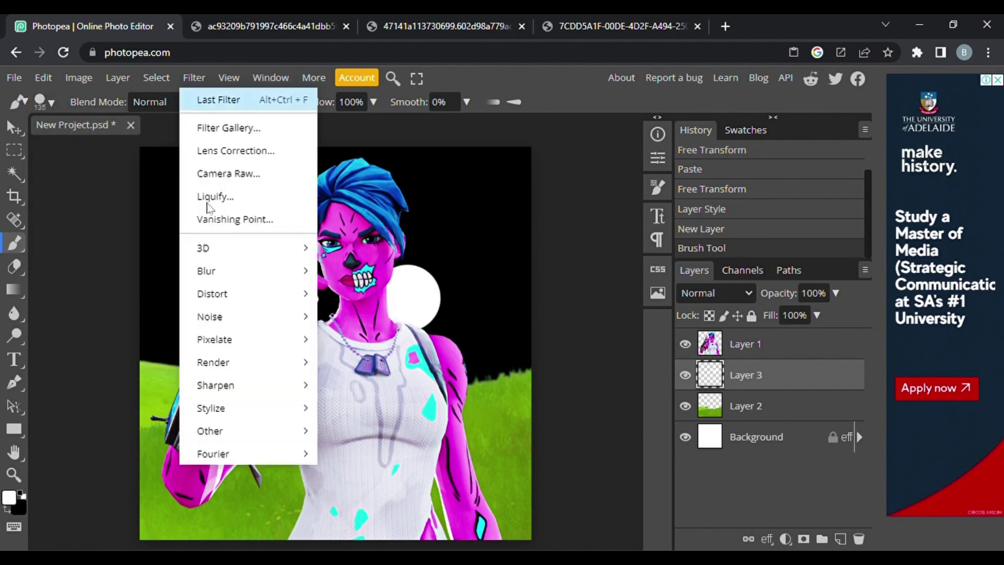
mouse_move(209, 267)
click(355, 362)
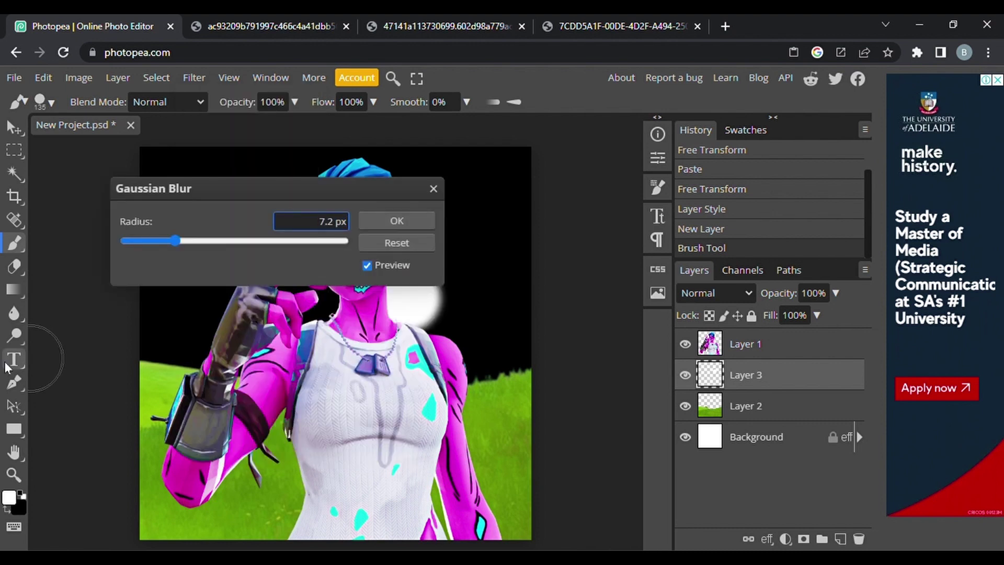
click(14, 359)
drag(233, 194, 590, 176)
mouse_move(560, 227)
mouse_down()
mouse_move(587, 226)
mouse_move(568, 227)
mouse_up()
click(756, 205)
Step: Enlarge the glow to about 108% and shift it slightly closer to the character's neck
click(43, 78)
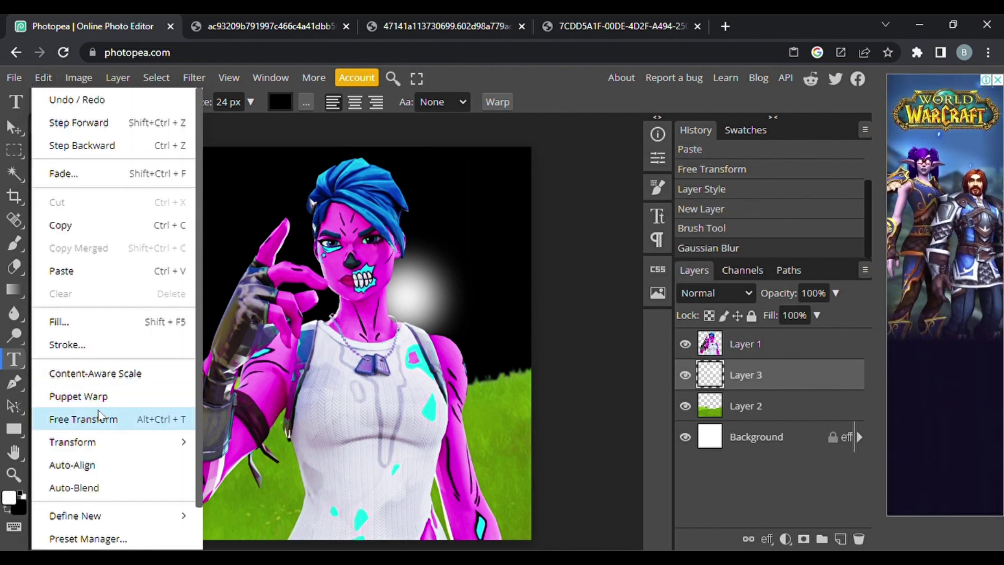
click(101, 417)
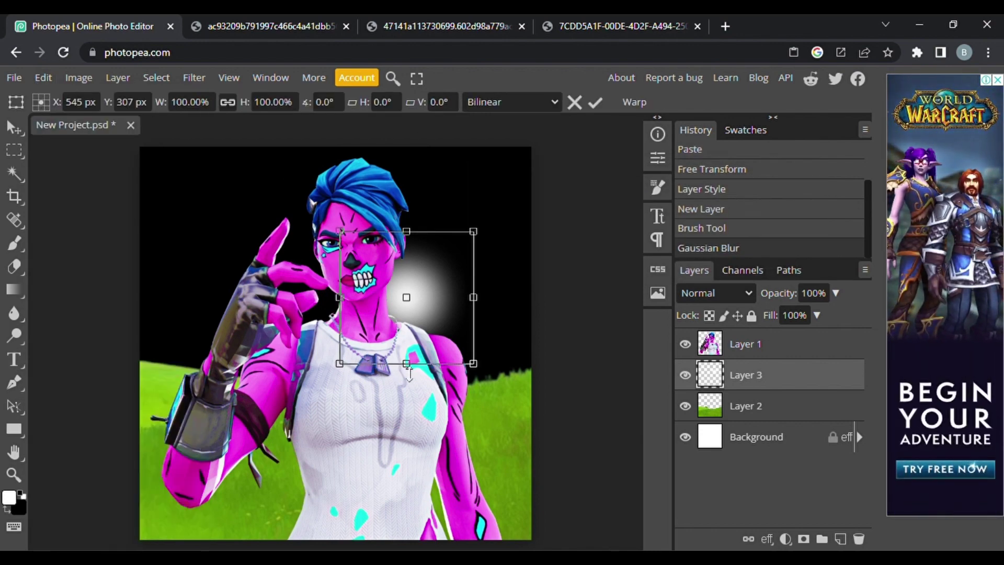
drag(402, 366, 405, 377)
drag(413, 331, 408, 331)
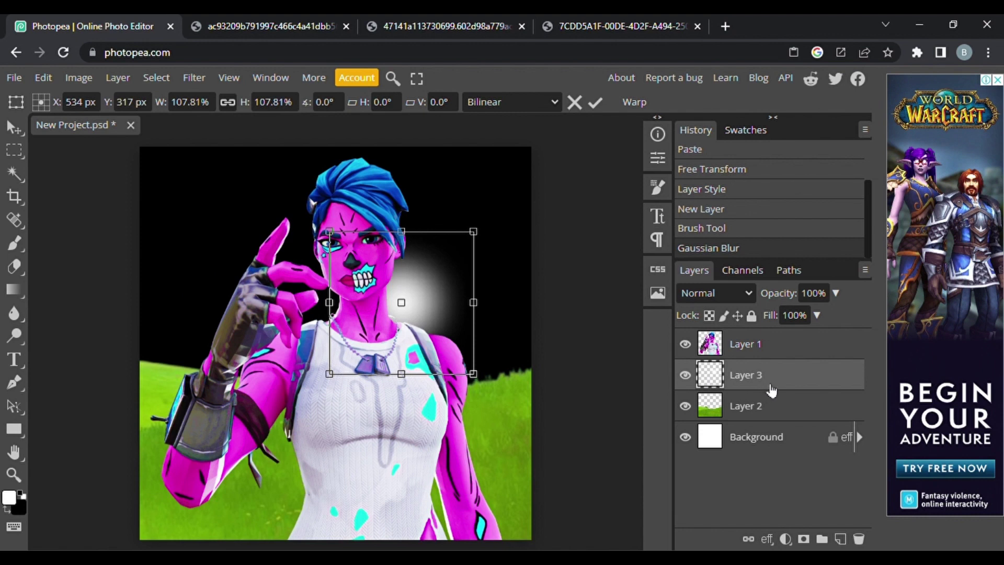
Step: Duplicate the glow layer beneath the original and move the copy to the other side of the character's neck
right_click(762, 386)
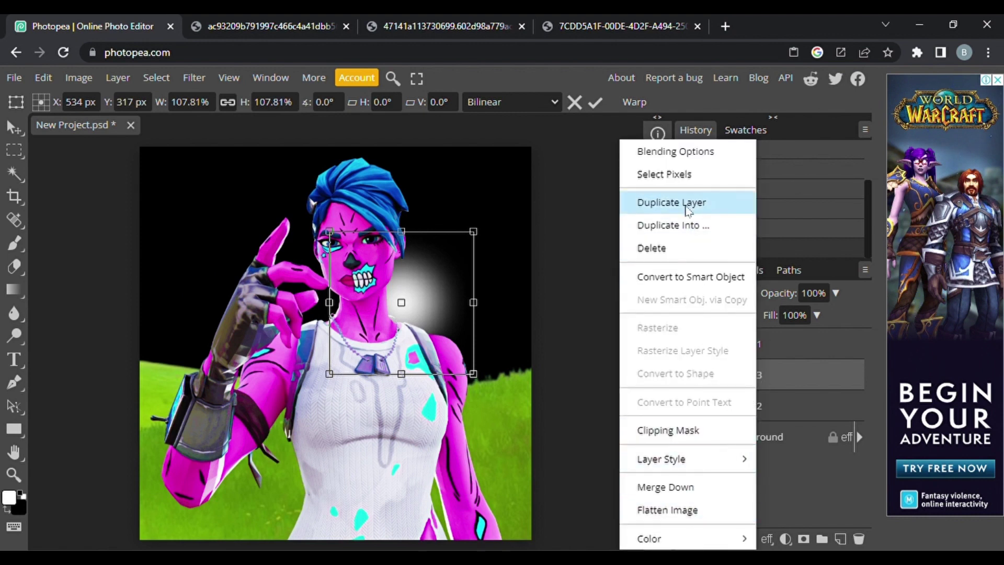
click(691, 210)
drag(780, 376, 829, 425)
click(44, 78)
click(78, 417)
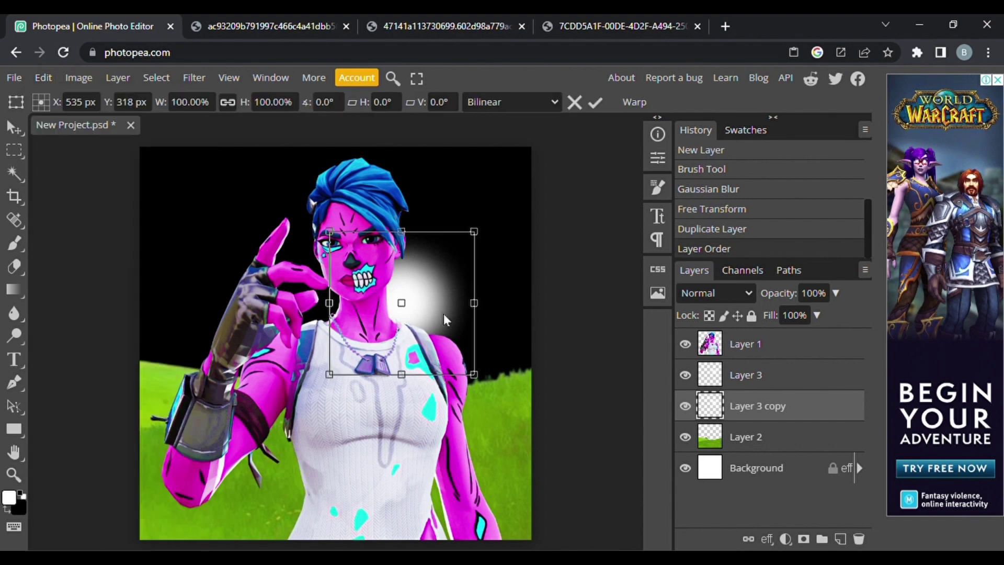
drag(371, 318, 354, 333)
key(t)
Step: Merge the two glow layers and place a duplicate of the merged glow above the character layer at 100% opacity
right_click(779, 377)
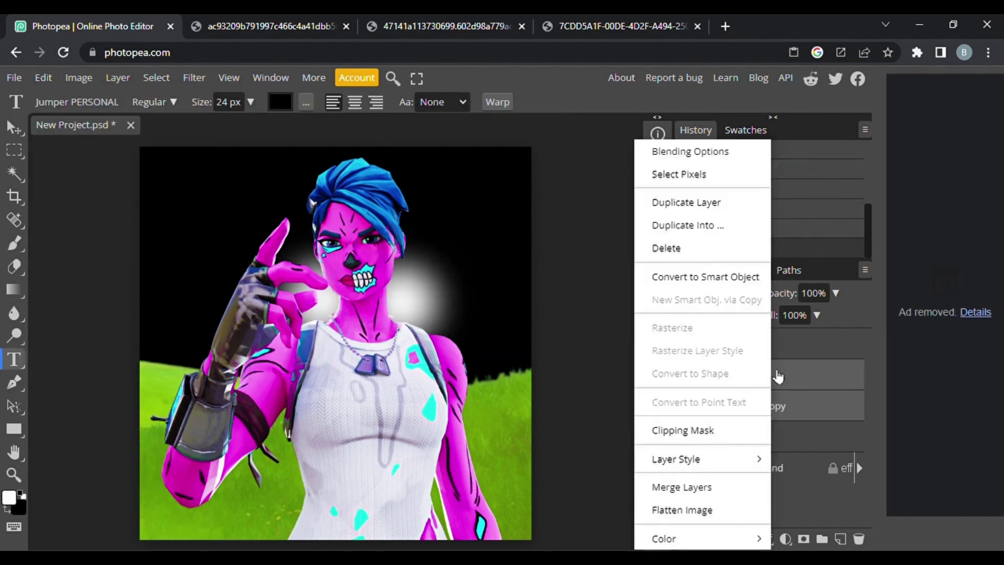
click(753, 484)
key(ctrl+j)
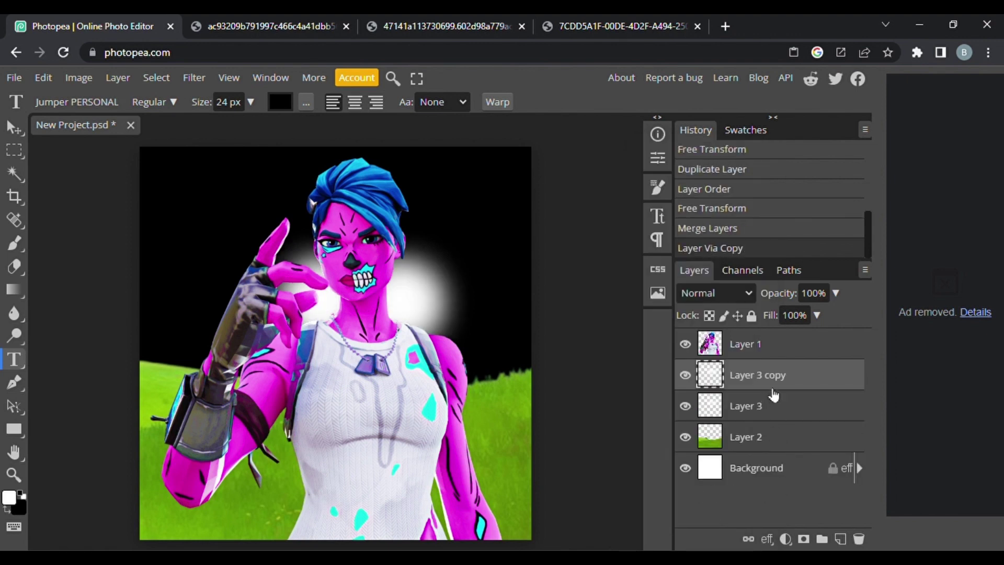
drag(772, 391, 815, 340)
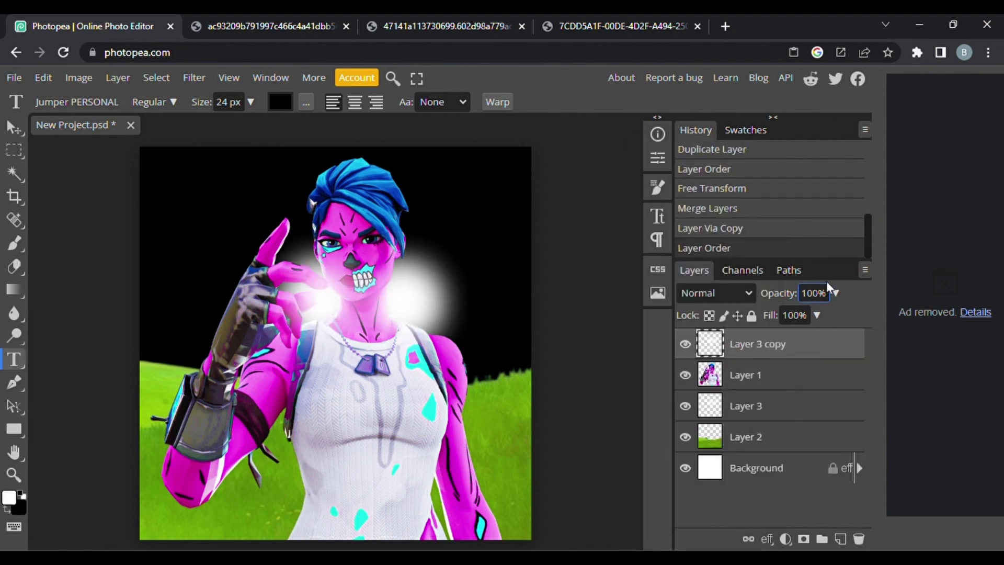
drag(840, 294, 839, 315)
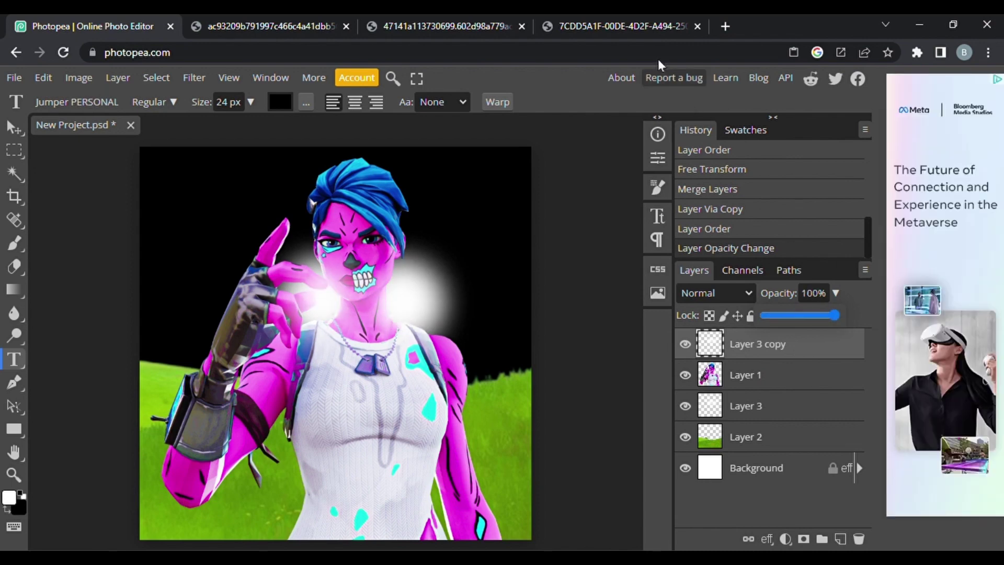
Step: Copy the cloudy blue sky image from its browser tab and paste it directly above the Background layer
click(628, 17)
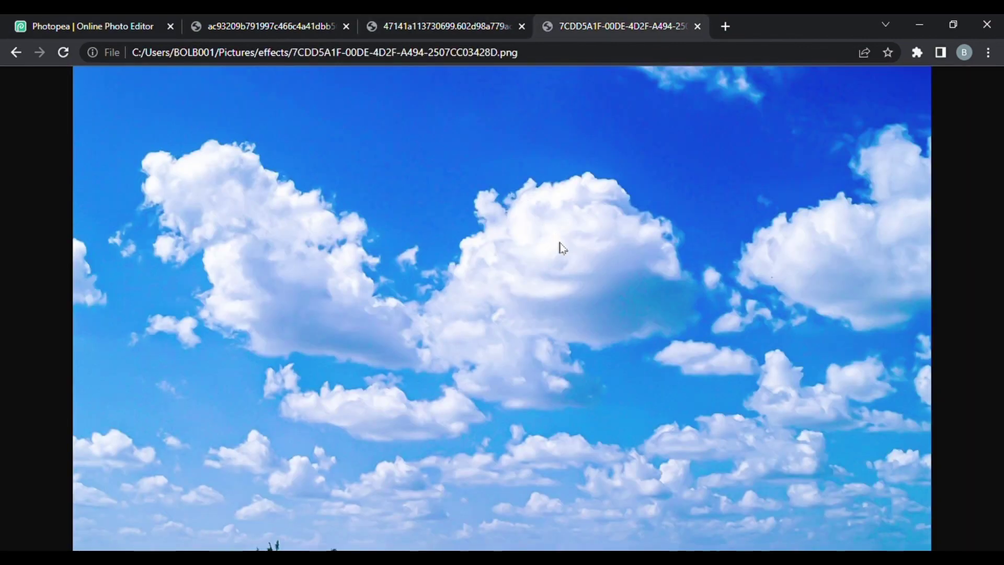
click(99, 27)
click(773, 447)
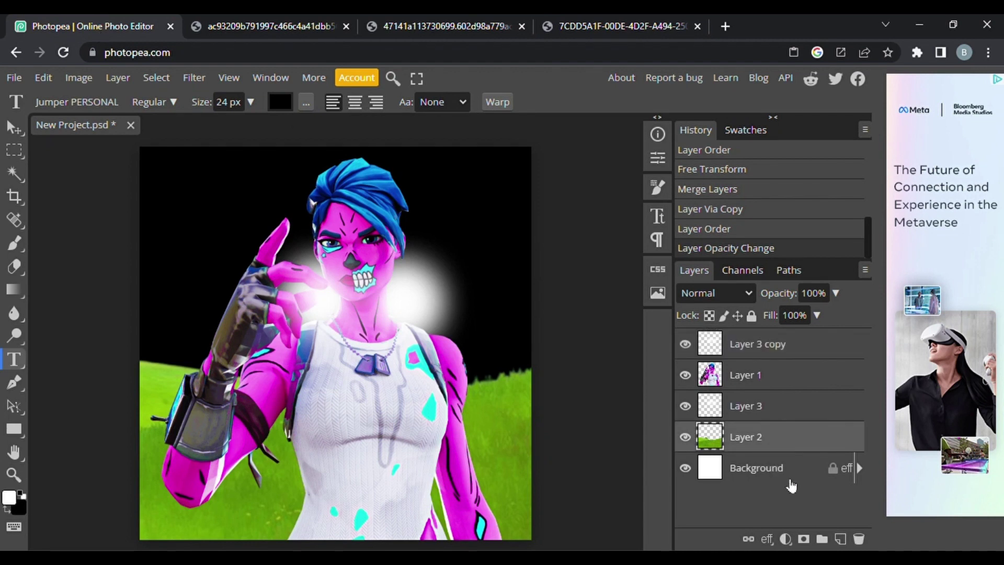
click(790, 483)
key(ctrl+v)
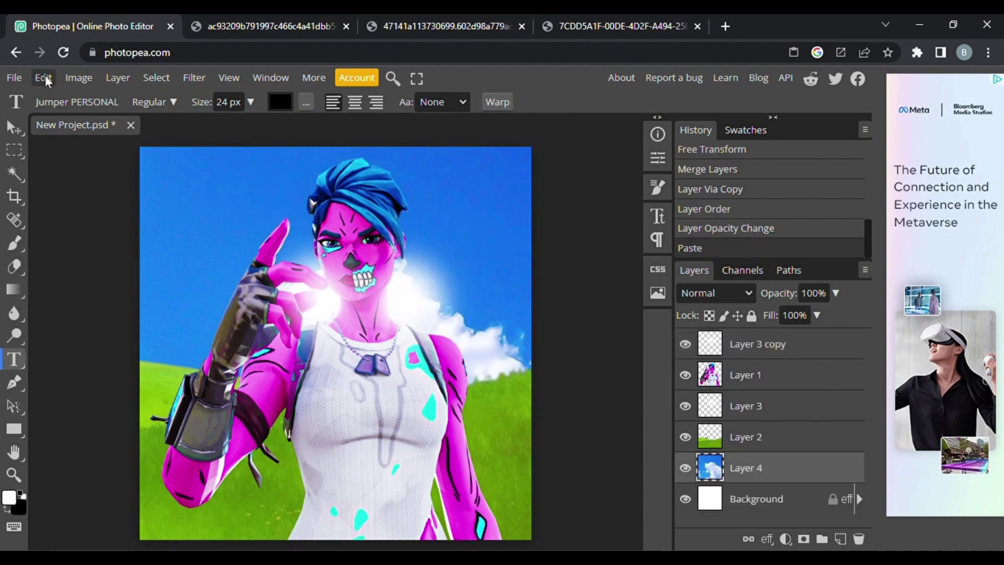
Step: Scale the sky layer down to about 34.65% and position it to fill the canvas width behind the character, flush with the upper edge
click(44, 77)
click(98, 419)
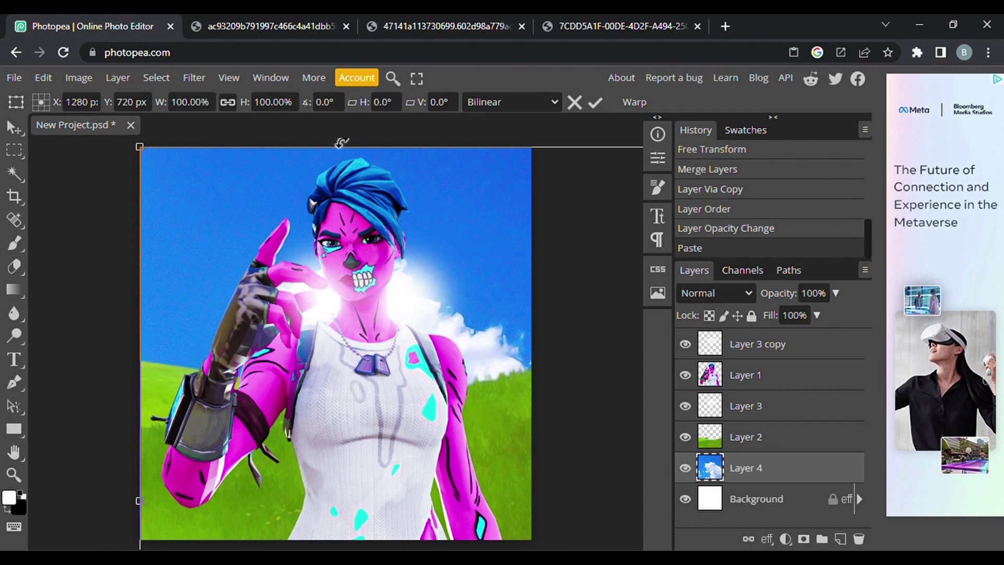
drag(317, 238, 190, 221)
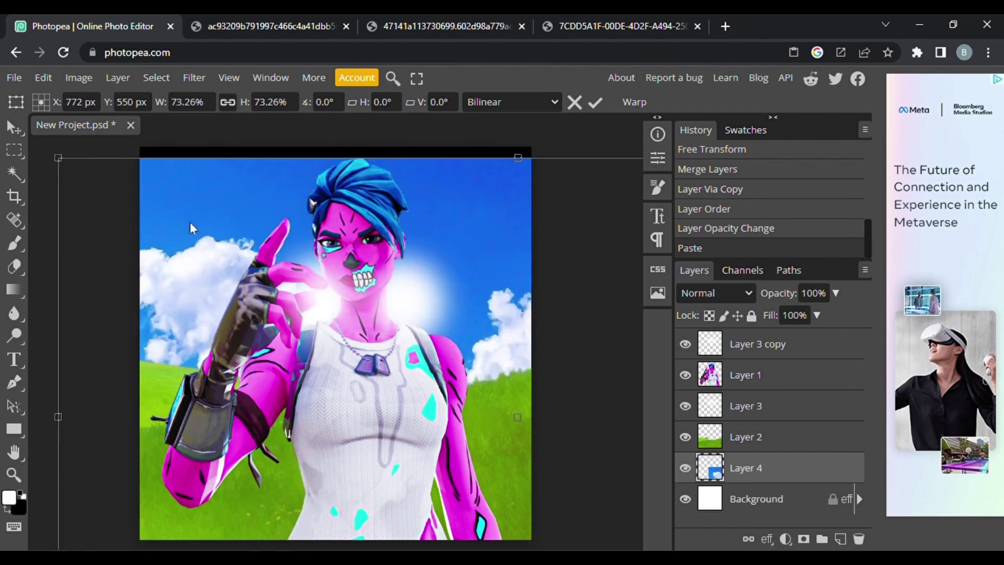
drag(458, 146, 319, 206)
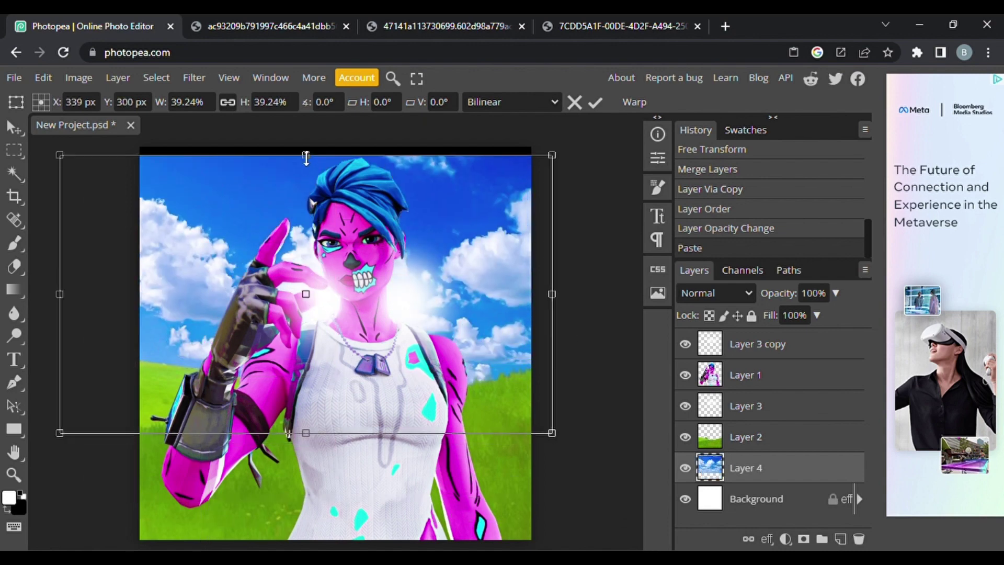
drag(306, 158, 463, 237)
drag(560, 375, 532, 368)
drag(336, 368, 340, 393)
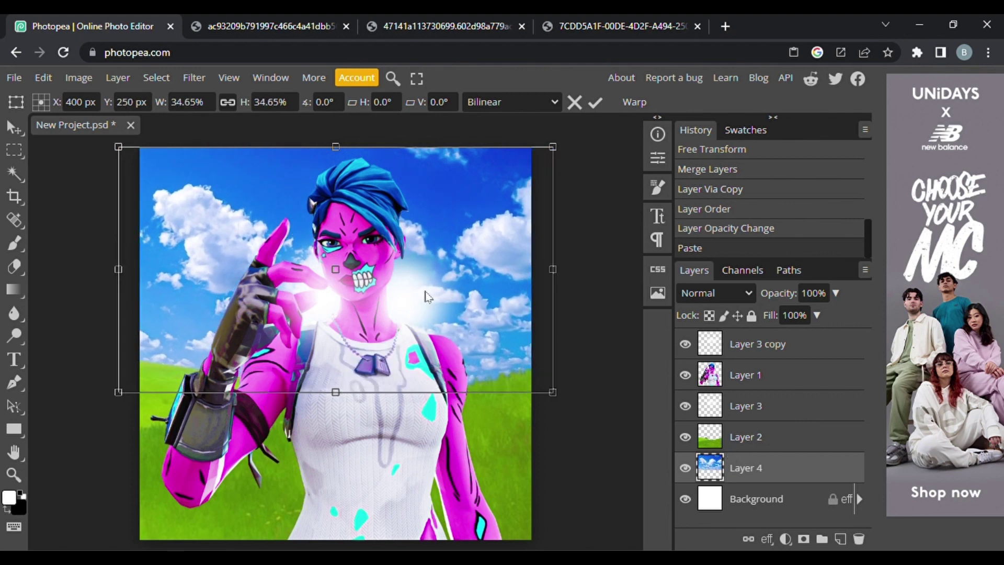
drag(427, 296, 414, 296)
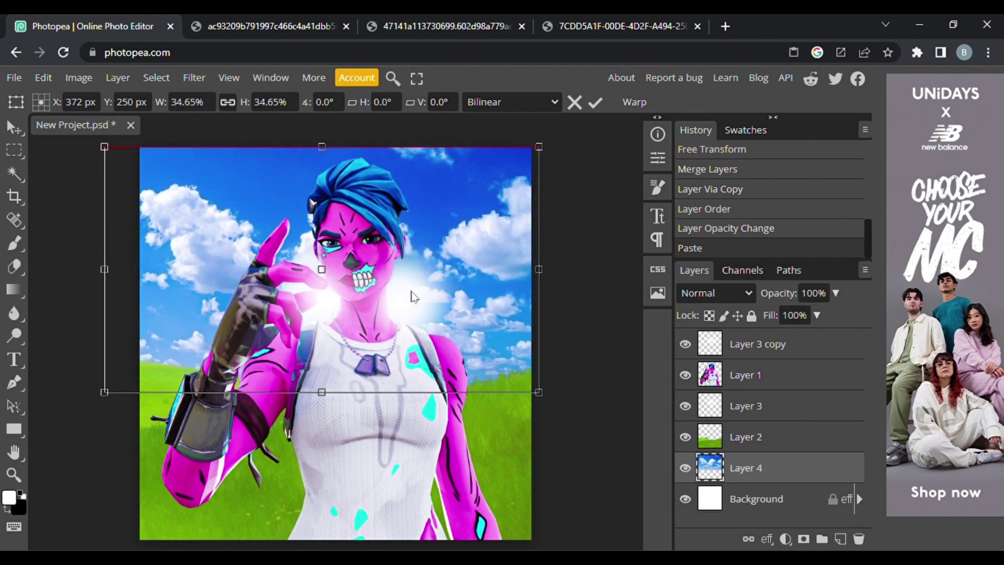
Step: Recolour the grassy hills layer to purple by applying Hue/Saturation with a hue of -125
click(396, 81)
text(hu)
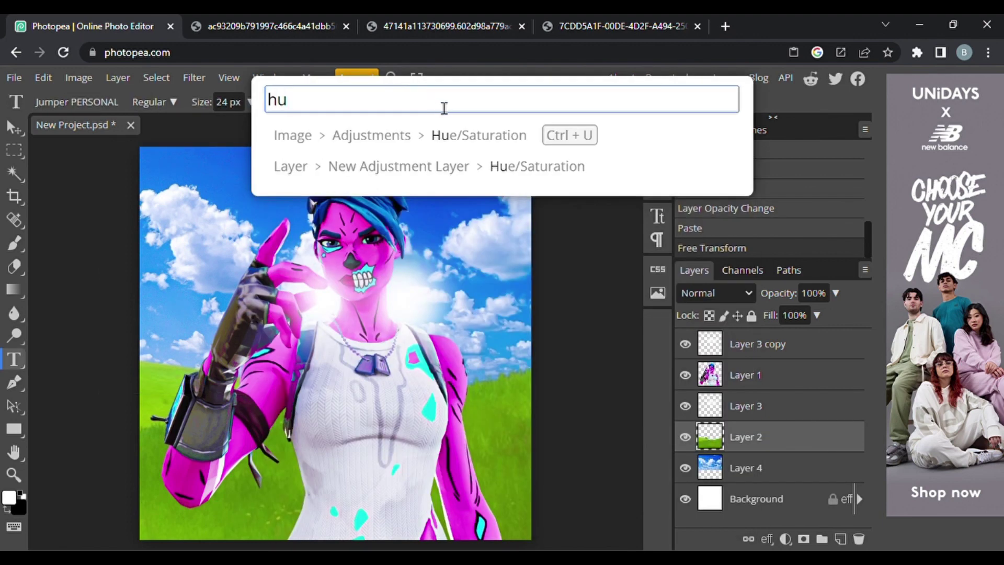
click(479, 124)
drag(321, 199, 706, 176)
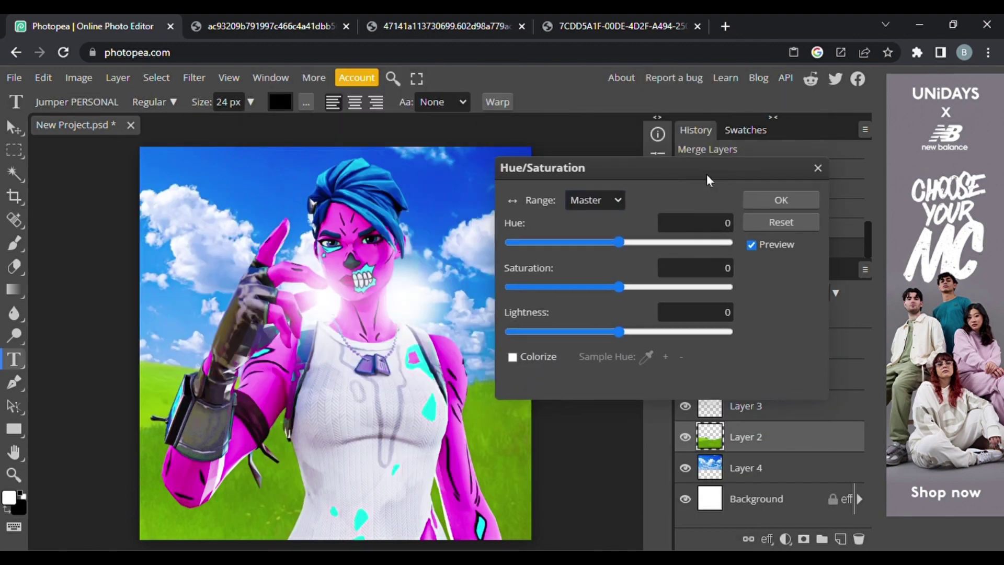
drag(619, 242, 564, 218)
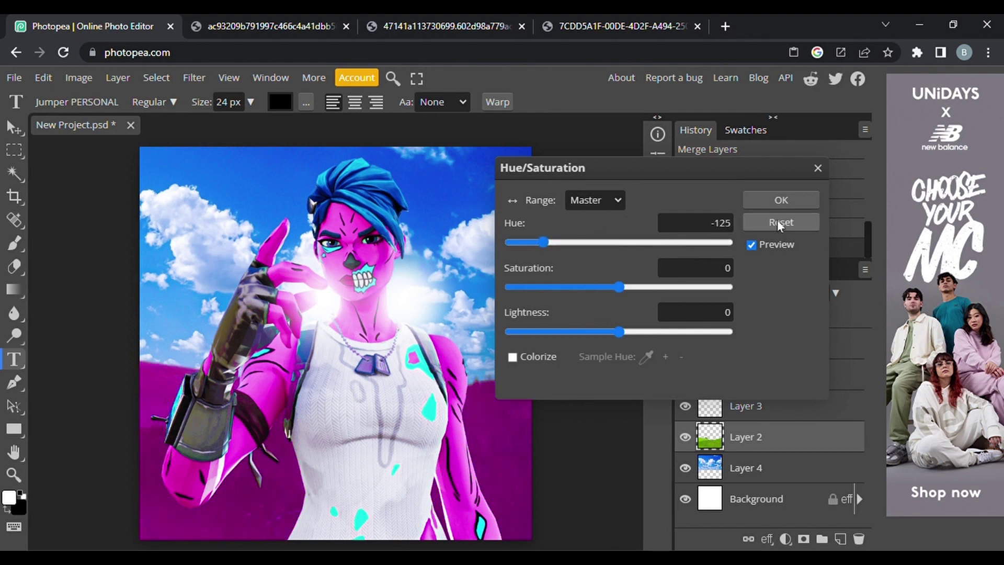
click(779, 204)
Step: Apply Camera Raw to the hills layer with exposure 0.9, vibrance 100 and saturation 100
click(194, 78)
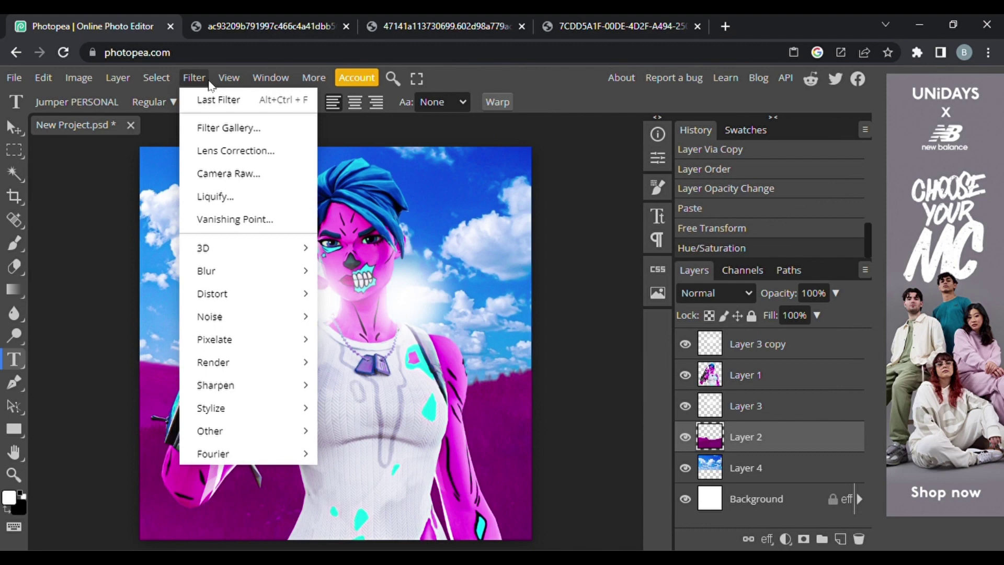
click(250, 170)
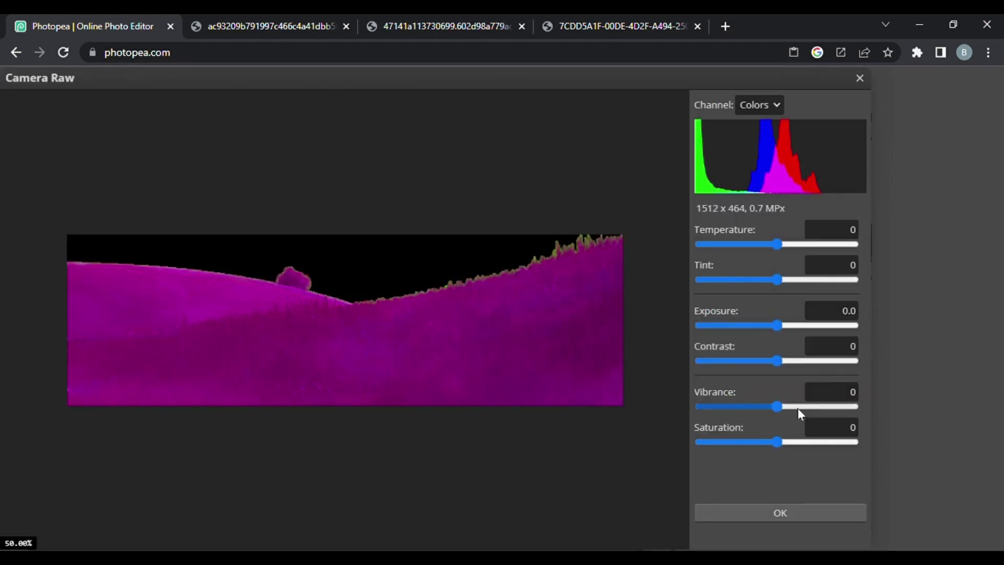
drag(777, 406, 858, 406)
drag(811, 444, 858, 442)
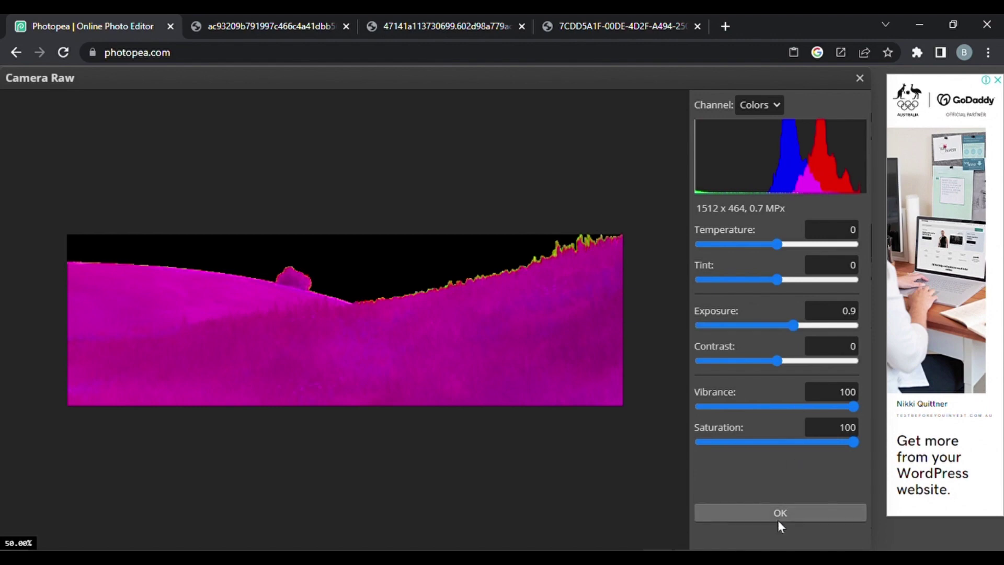
click(777, 520)
Step: Apply Camera Raw to the sky layer with exposure 0.6, vibrance 100 and saturation 100
click(749, 465)
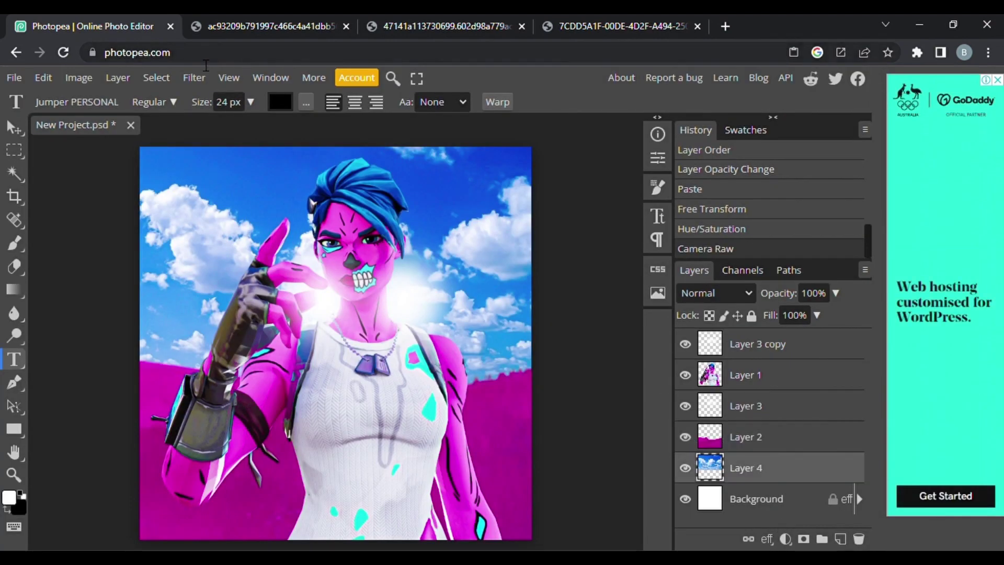
click(194, 78)
click(241, 184)
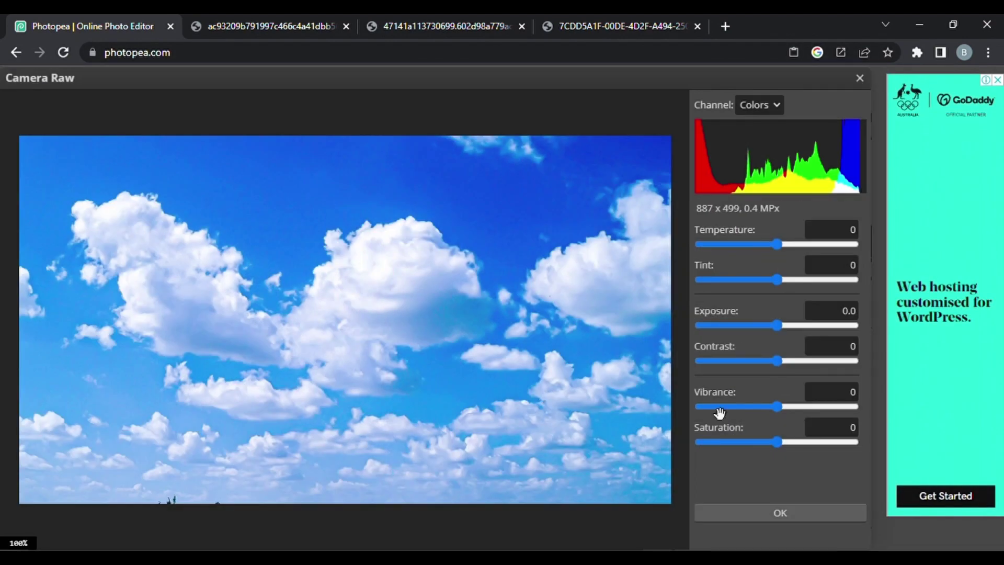
drag(774, 406, 853, 408)
drag(804, 440, 854, 442)
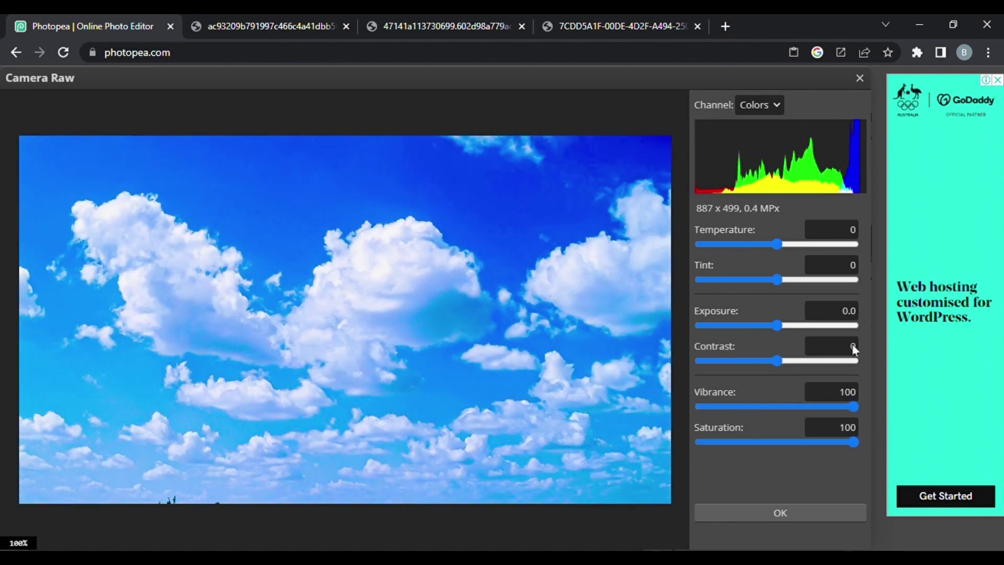
click(788, 326)
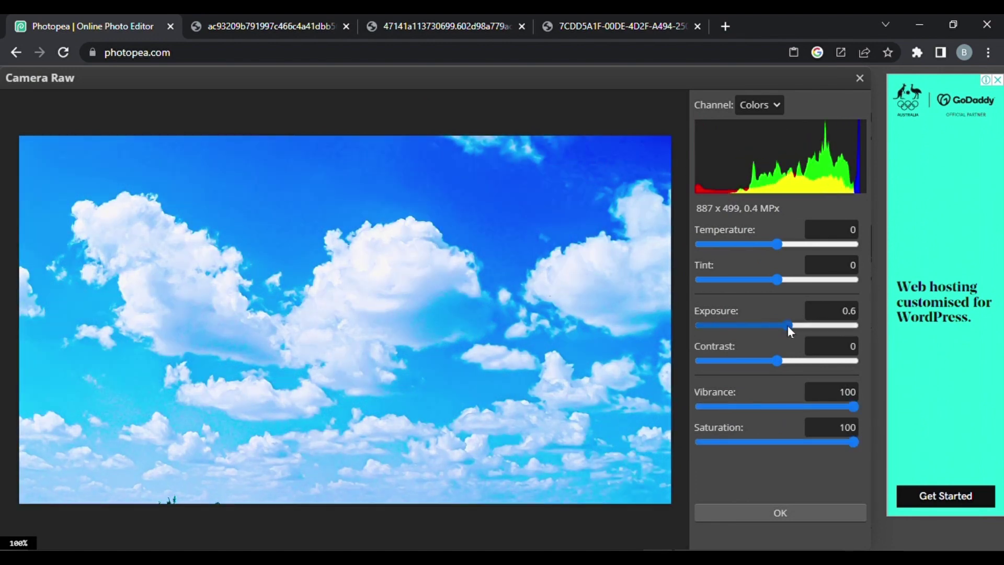
click(763, 508)
Step: Shift the sky layer's hue to a deep violet-blue with a Hue/Saturation adjustment
click(392, 78)
text(hu)
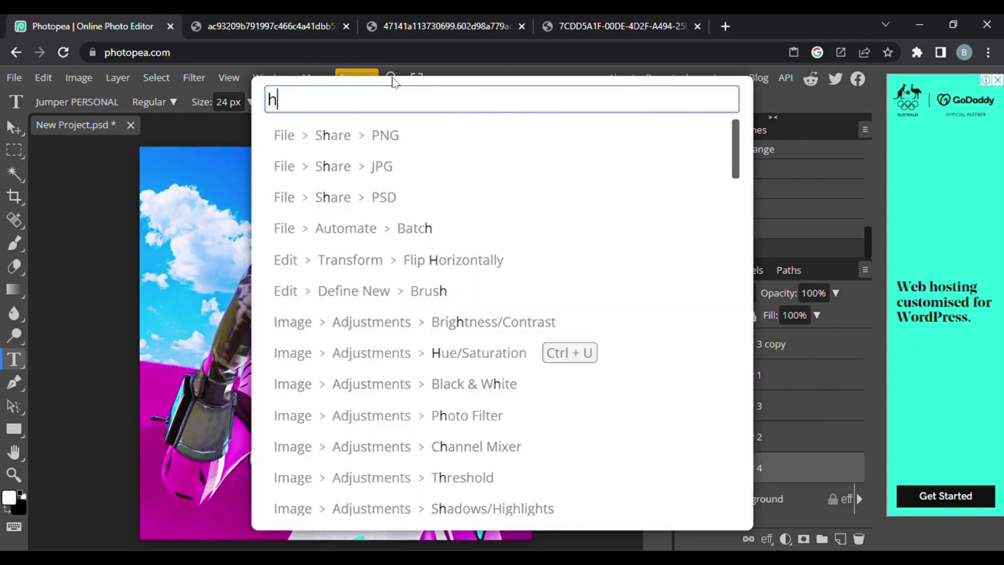
click(474, 134)
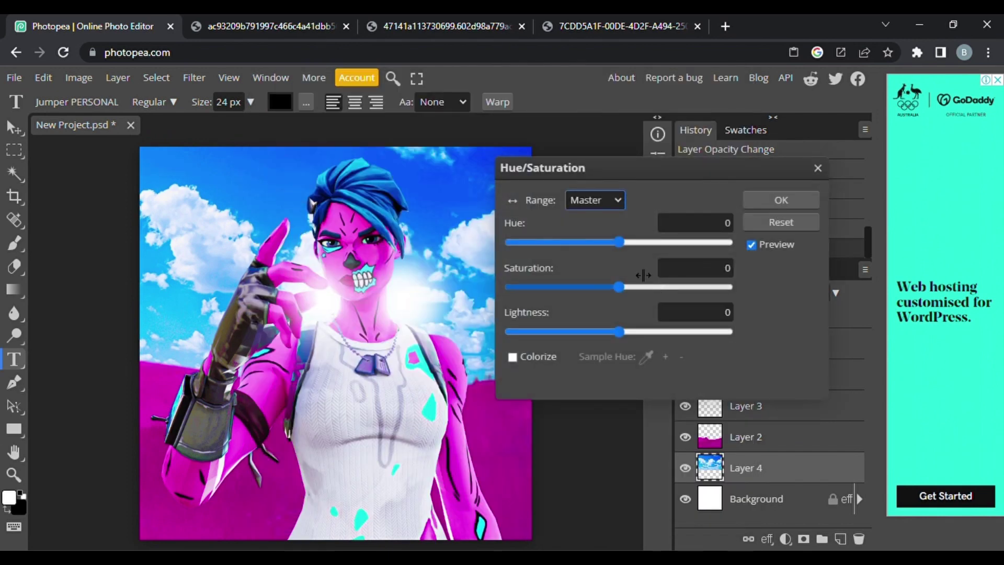
drag(618, 241, 643, 243)
click(756, 203)
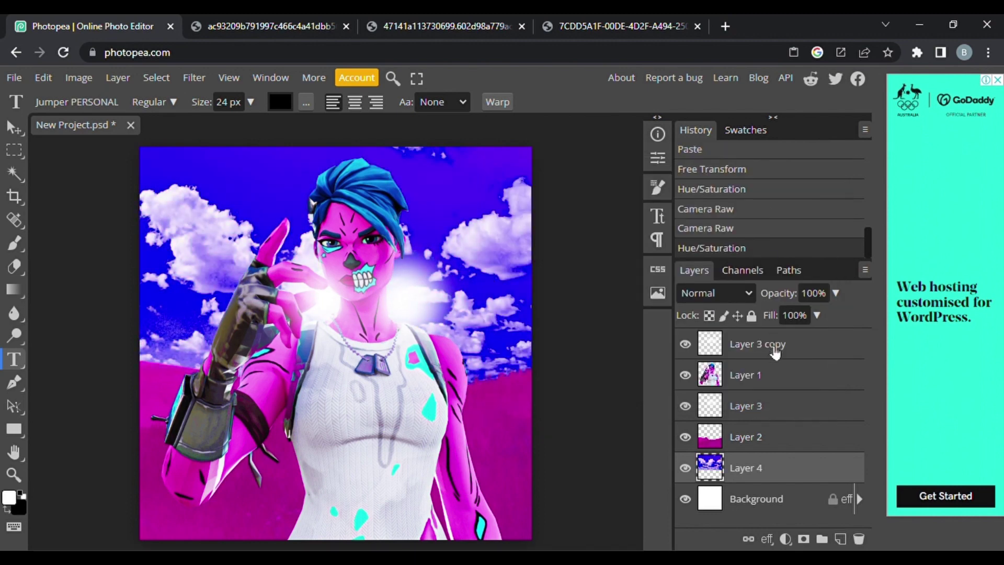
Step: Add a white inner shadow with Normal blend mode to the character layer
right_click(773, 372)
click(679, 152)
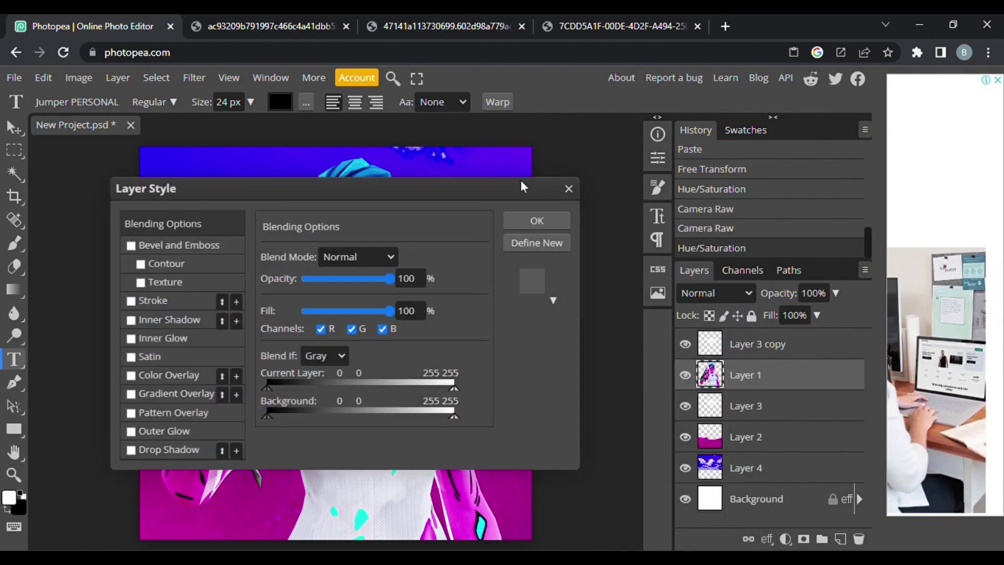
drag(520, 180, 983, 136)
click(626, 271)
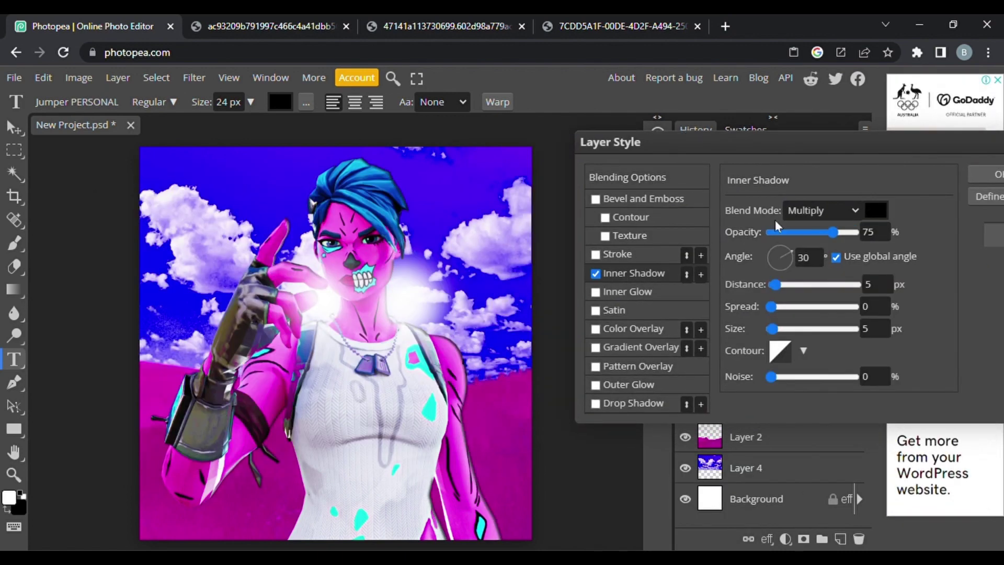
click(810, 230)
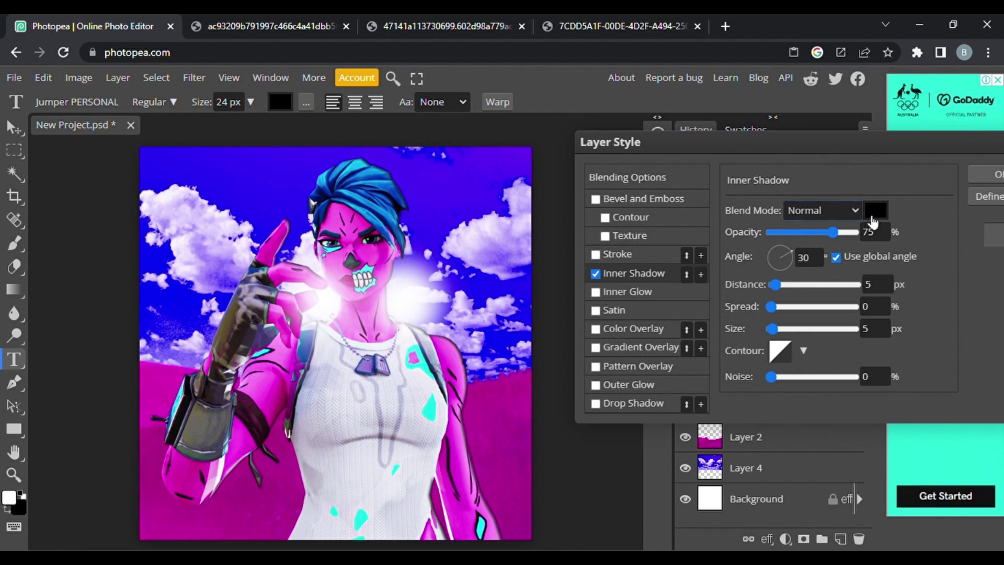
click(876, 210)
click(324, 407)
click(424, 219)
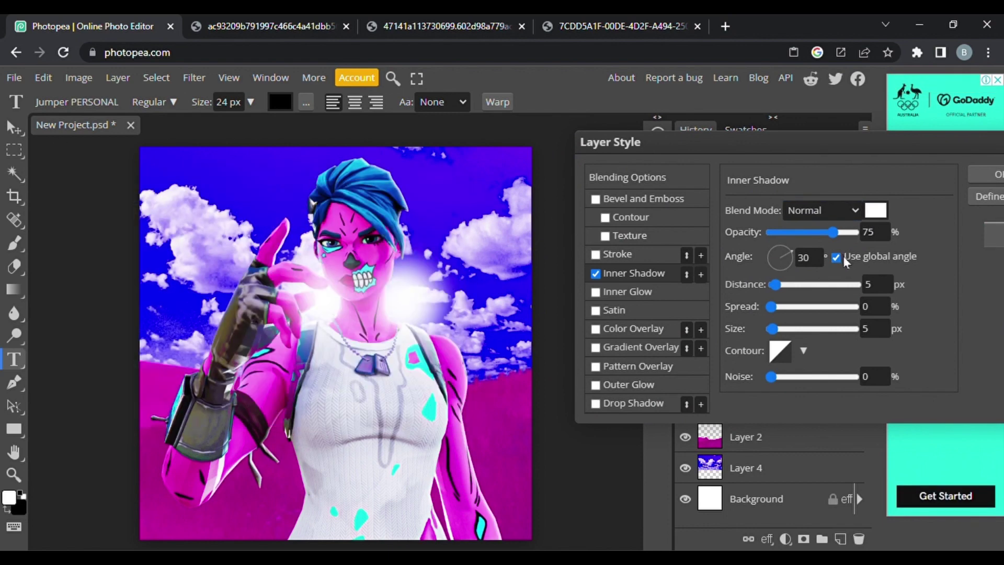
Step: Turn off the inner shadow's global angle, set angle 90°, distance 12 px and size 15 px, and raise its opacity to the maximum
click(837, 257)
double_click(806, 263)
text(9)
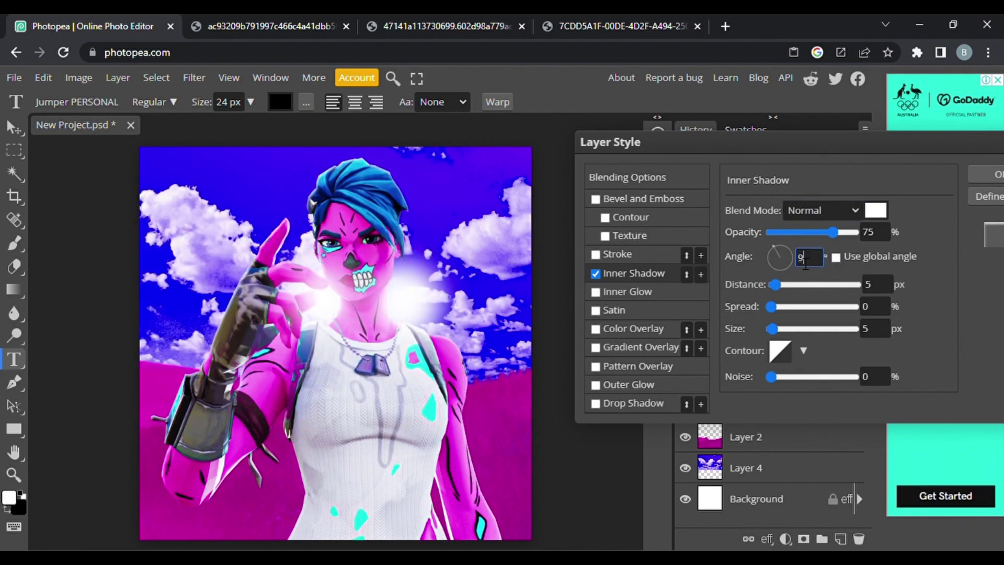
text(0)
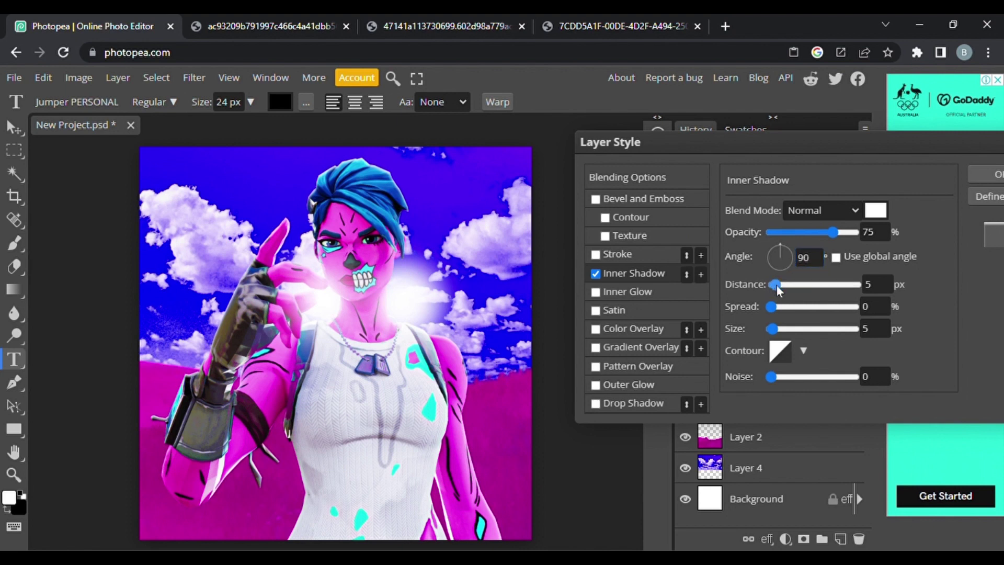
drag(777, 285, 779, 285)
drag(773, 329, 780, 329)
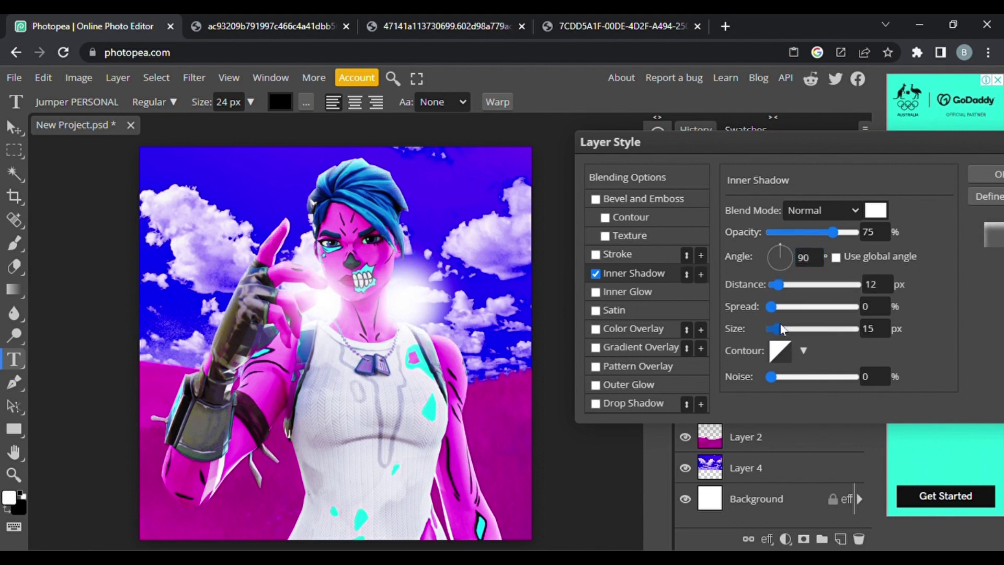
drag(846, 232, 885, 241)
click(988, 175)
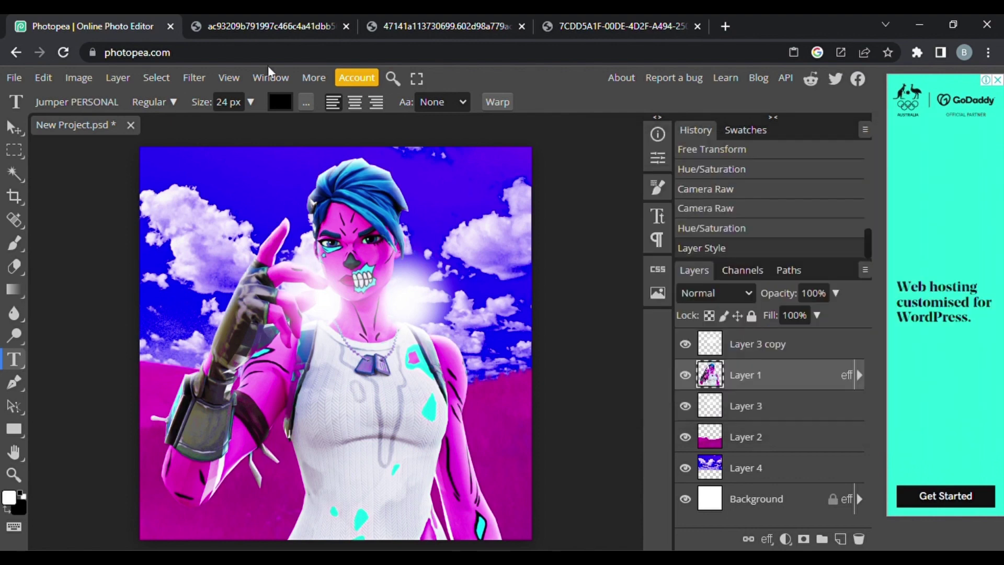
Step: Sharpen the character layer with Unsharp Mask at an amount of 200% and a small radius under 2.3 px
click(185, 78)
mouse_move(225, 385)
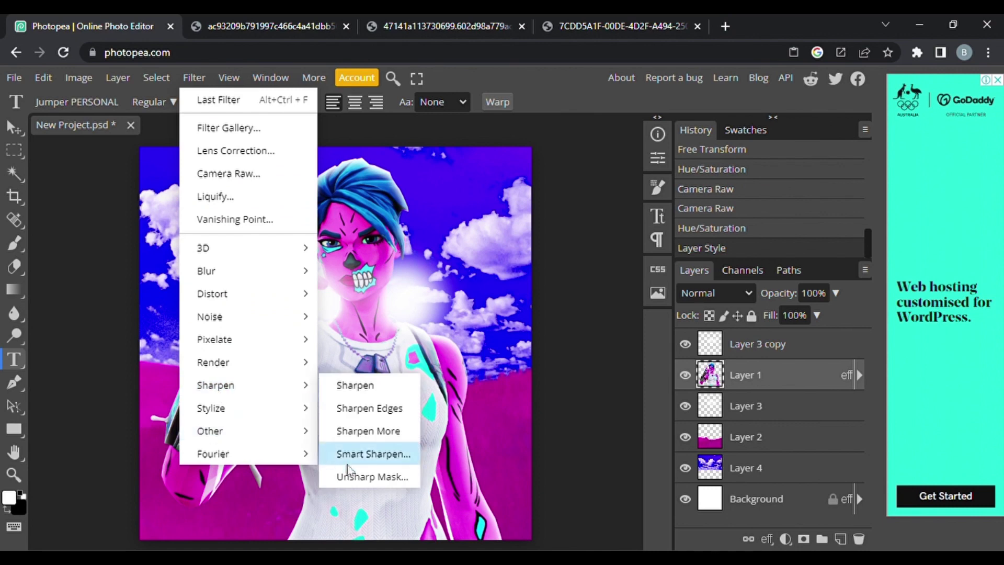
click(366, 476)
drag(225, 285, 158, 288)
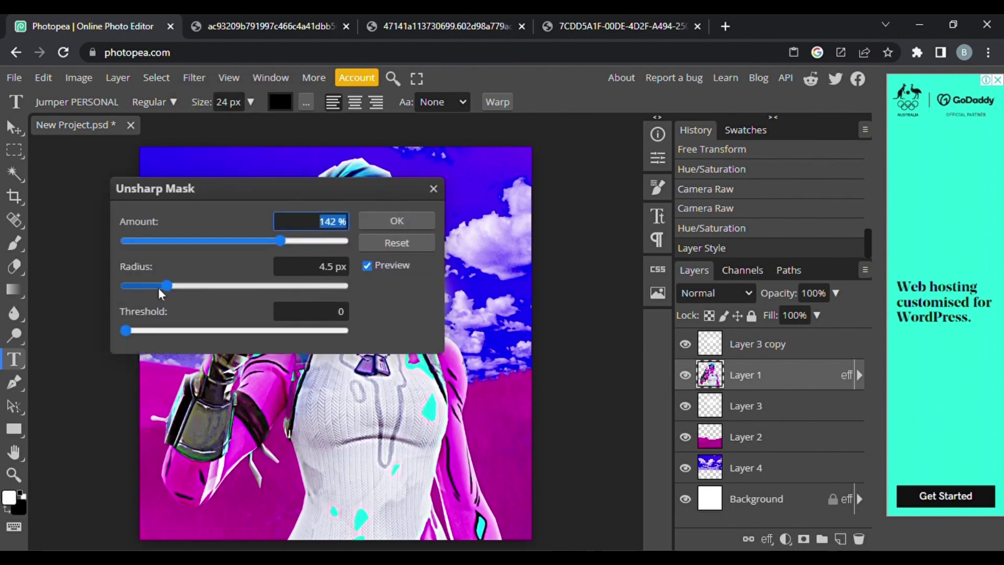
drag(288, 189, 715, 163)
click(760, 218)
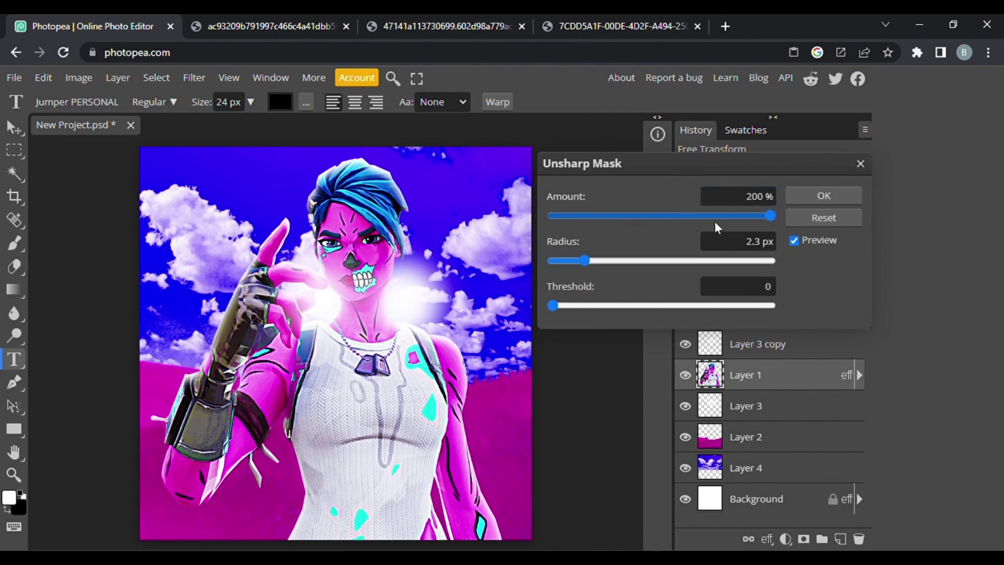
click(575, 260)
click(808, 193)
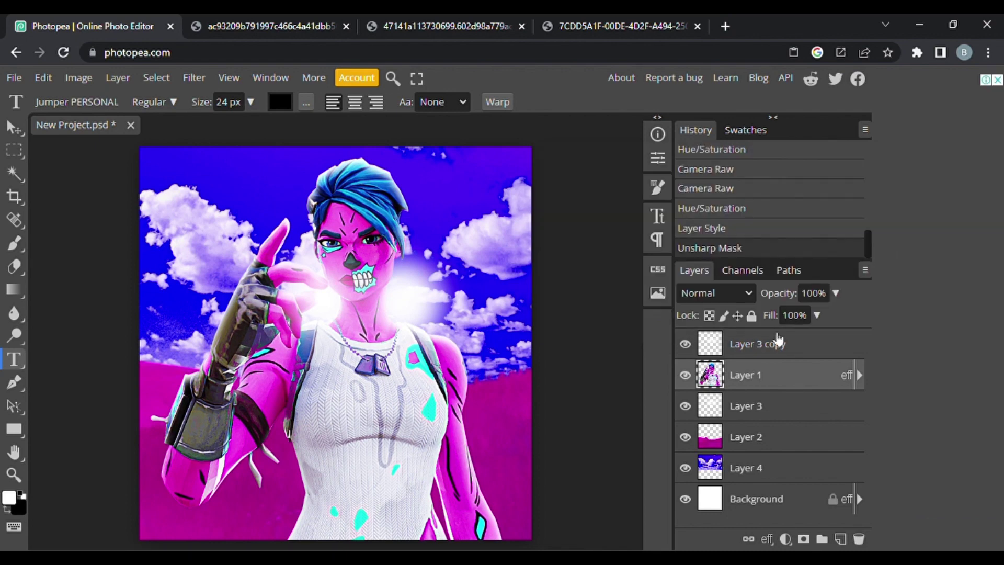
Step: Add a Multiply drop shadow to the character layer without global angle, at 100% opacity, 7 px distance and 38 px size
right_click(764, 375)
click(683, 151)
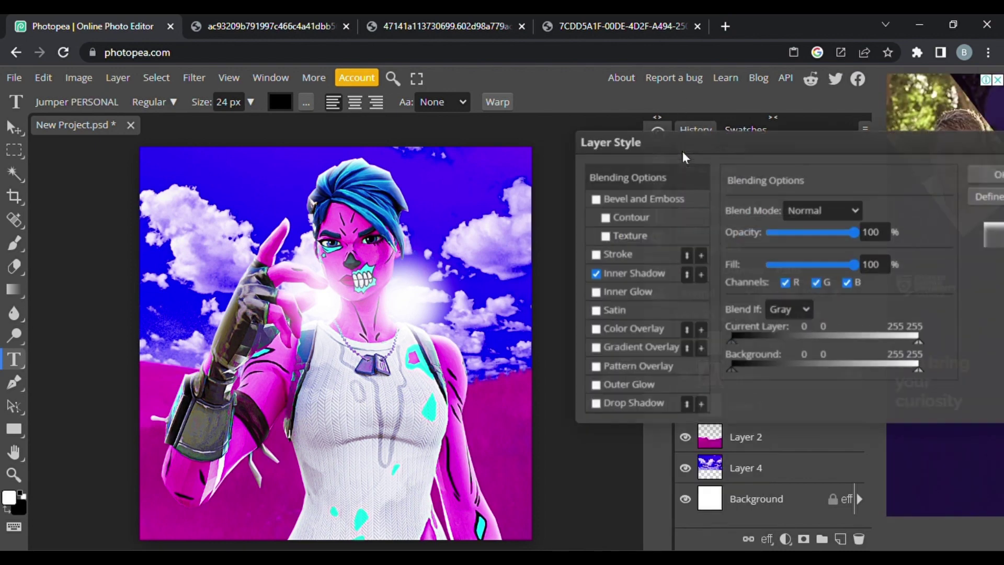
click(606, 404)
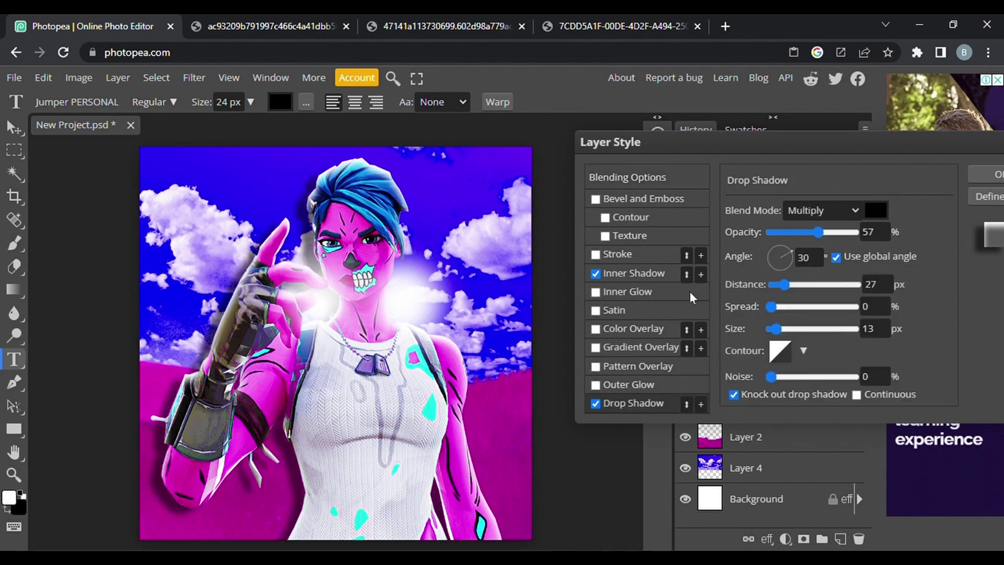
click(836, 257)
click(823, 264)
key(Return)
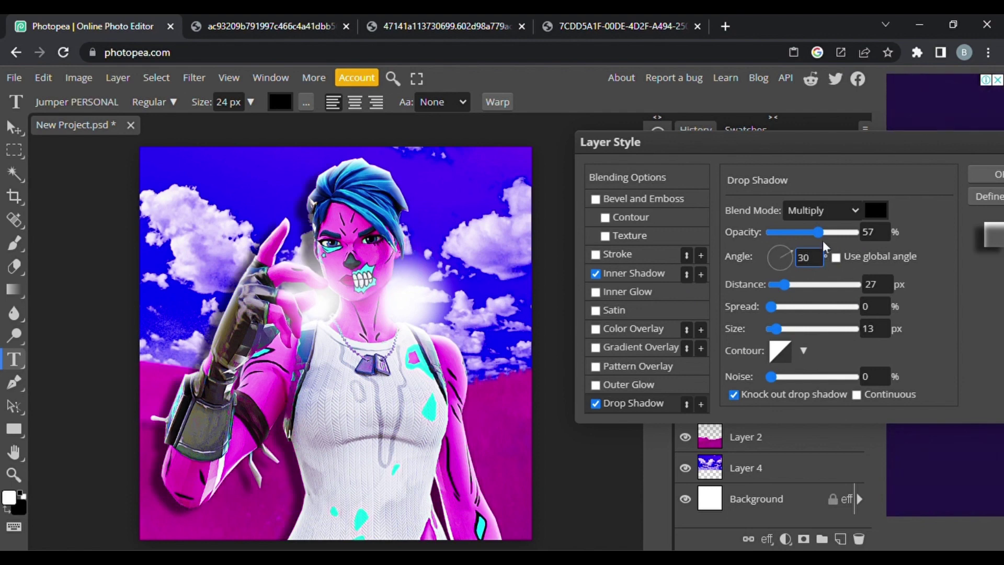
drag(818, 232, 865, 233)
drag(783, 283, 776, 284)
click(786, 333)
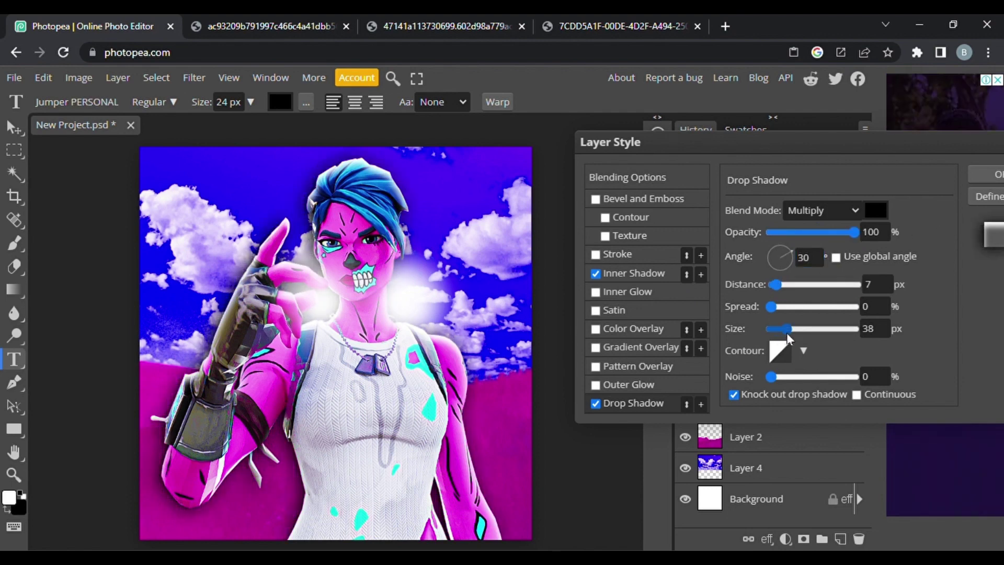
Step: Set the character's drop shadow to 38% opacity and a 90° angle, and apply the layer style
click(827, 231)
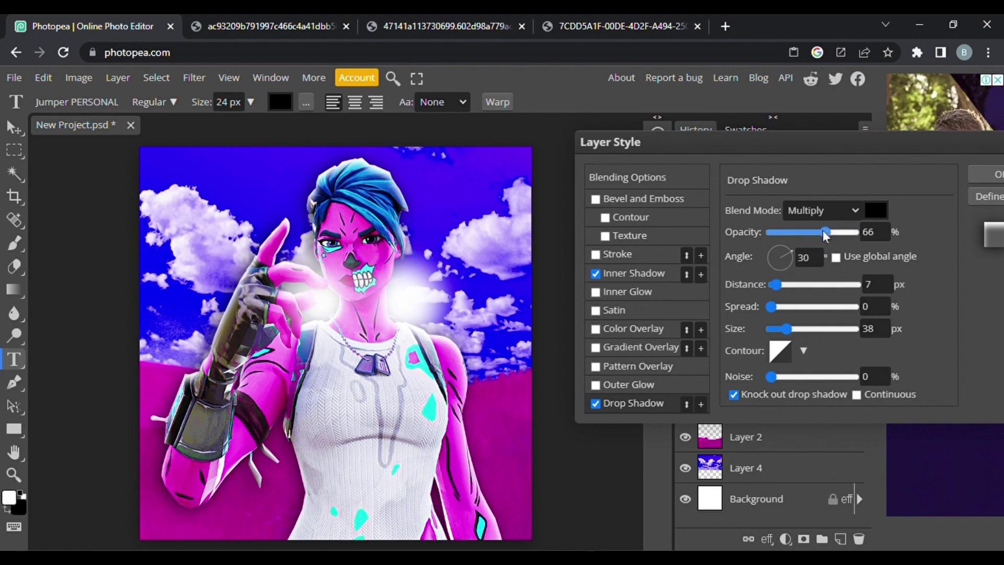
drag(826, 231, 821, 232)
click(808, 257)
text(0)
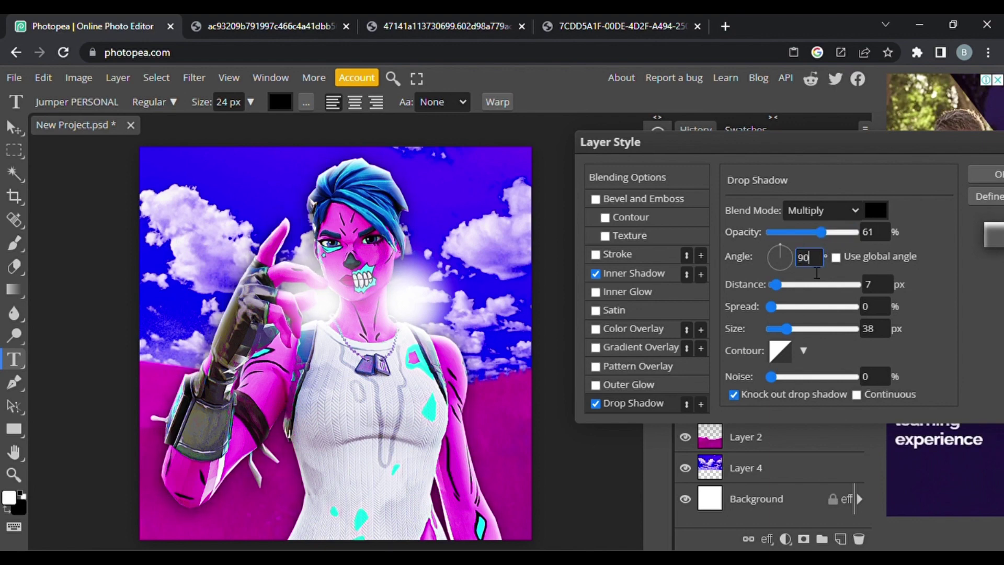
click(806, 232)
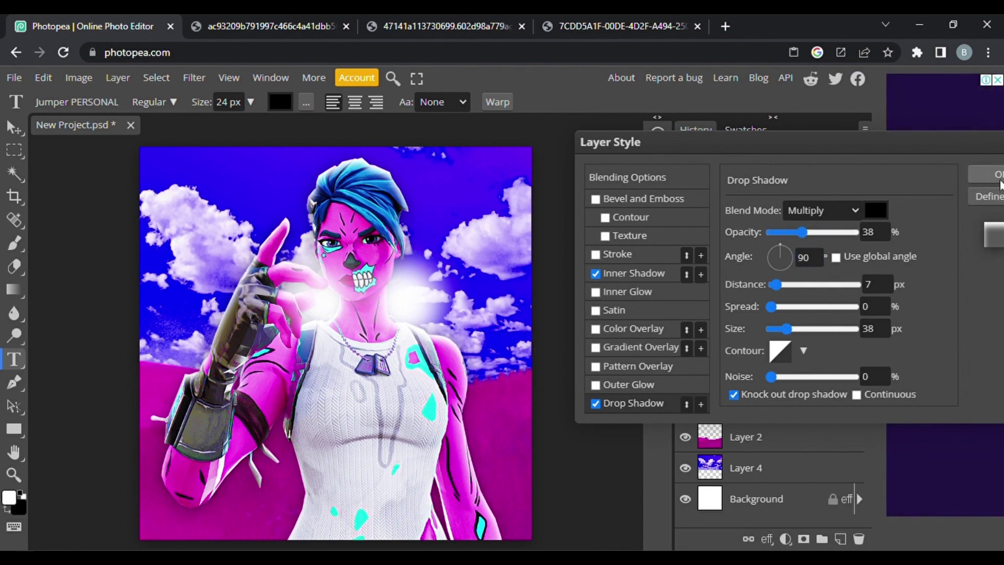
click(987, 174)
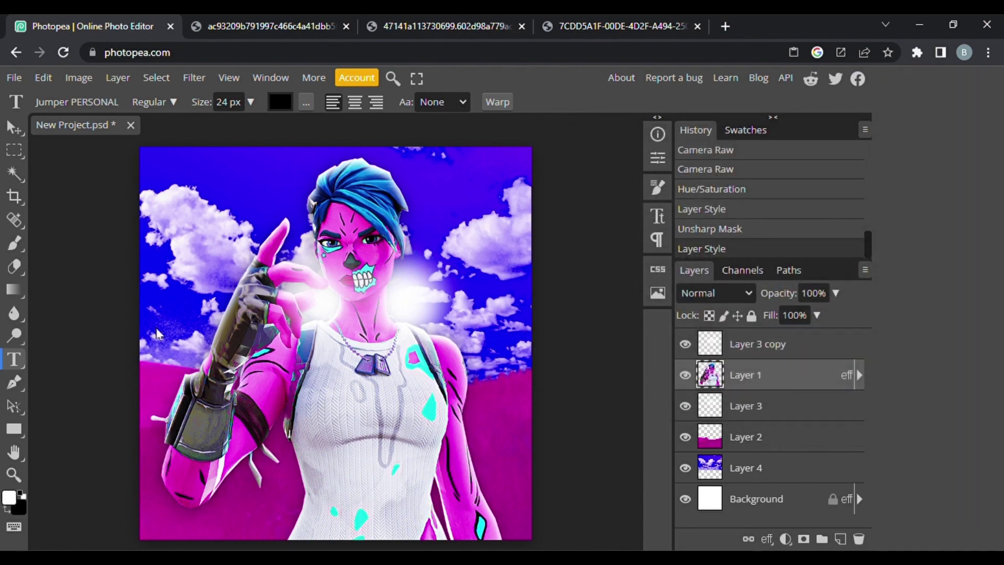